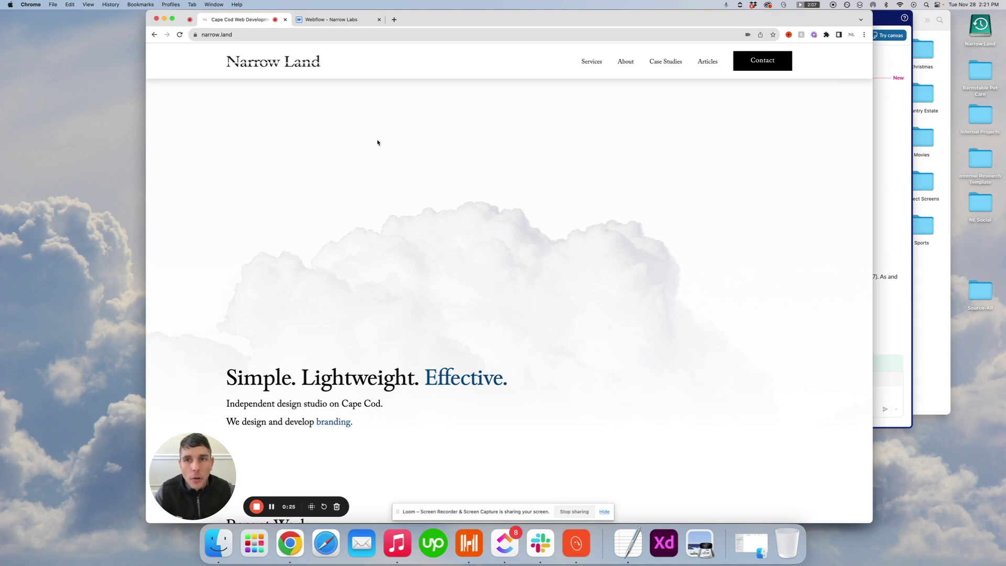
Step: Switch Chrome to the Webflow Designer tab for the Narrow Labs project
{"action": "left_click", "coordinate": [346, 21]}
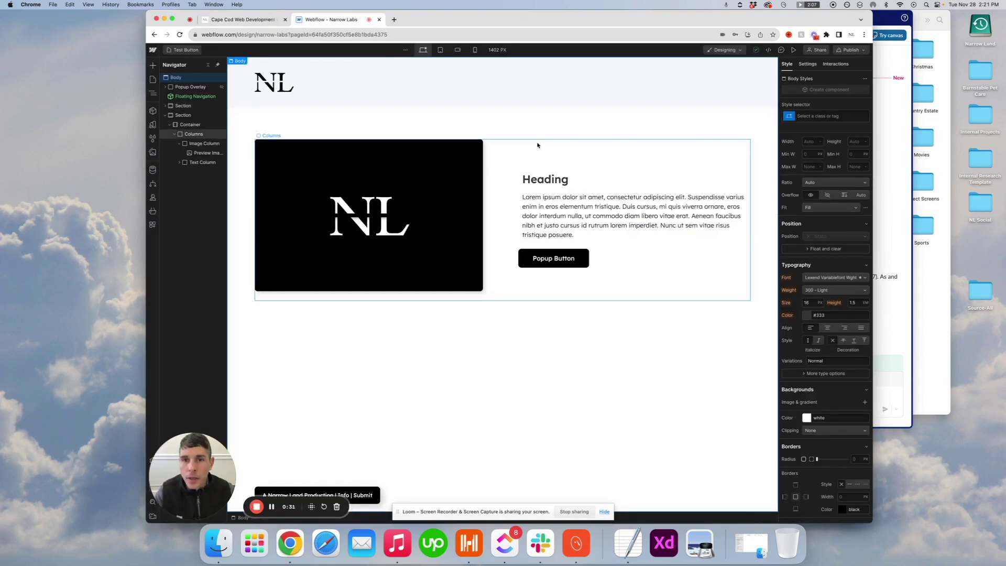
Step: Select the Section wrapping the Columns block to view its 5% side and 120 bottom padding
{"action": "left_click", "coordinate": [491, 145]}
{"action": "mouse_move", "coordinate": [267, 125]}
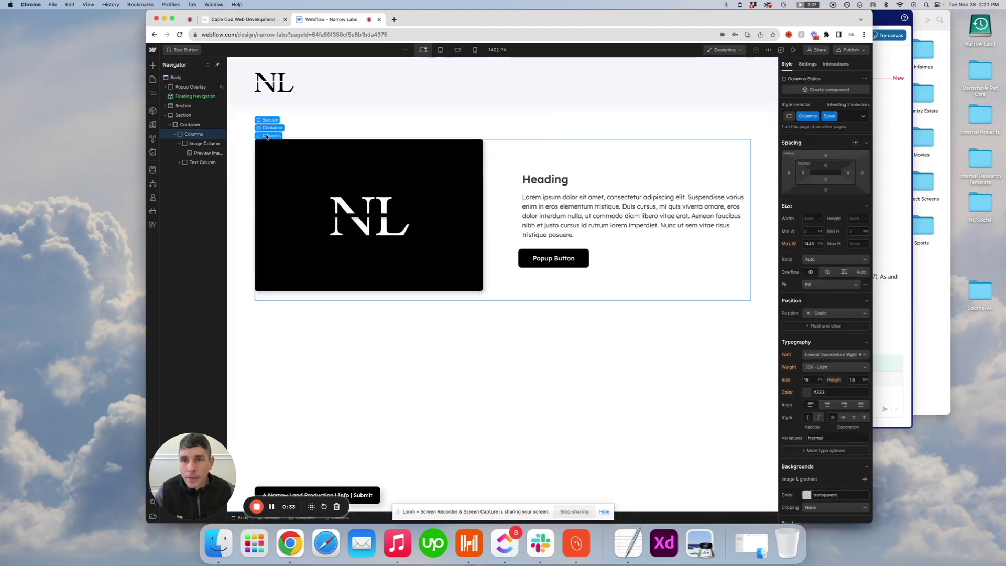
{"action": "left_click", "coordinate": [268, 120]}
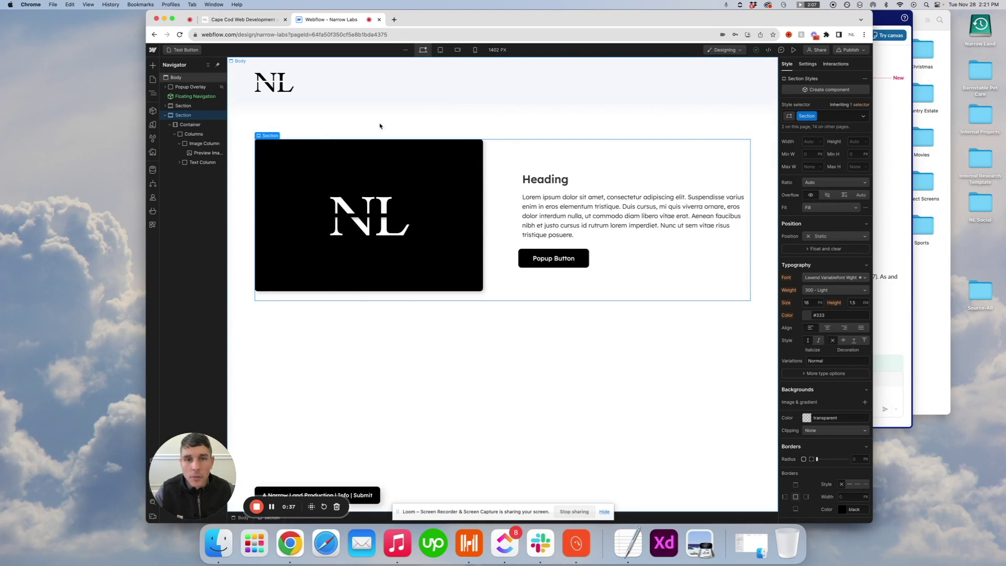
{"action": "scroll", "coordinate": [842, 167], "scroll_direction": "up", "scroll_amount": 3}
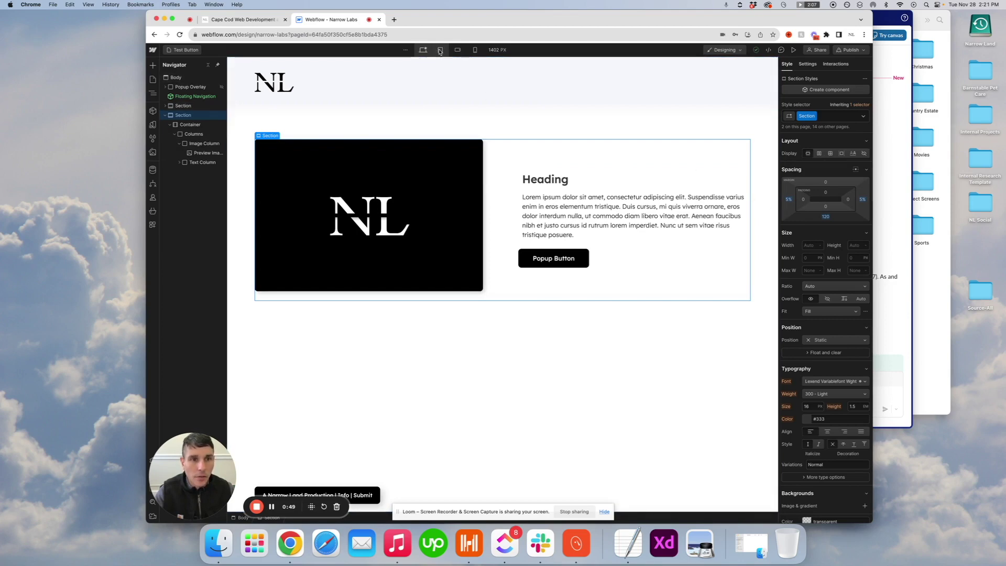
{"action": "left_click", "coordinate": [458, 50]}
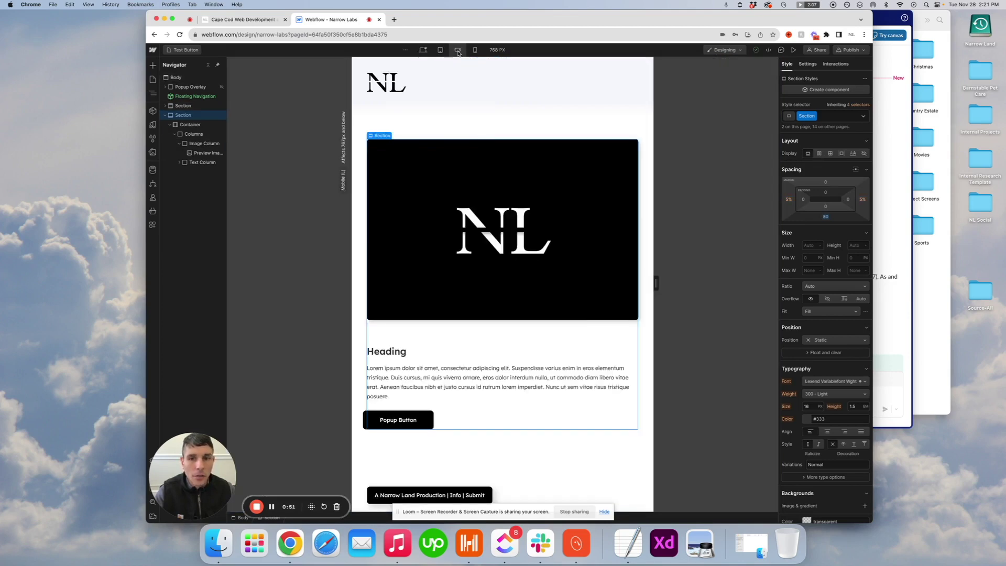
{"action": "left_click", "coordinate": [475, 50]}
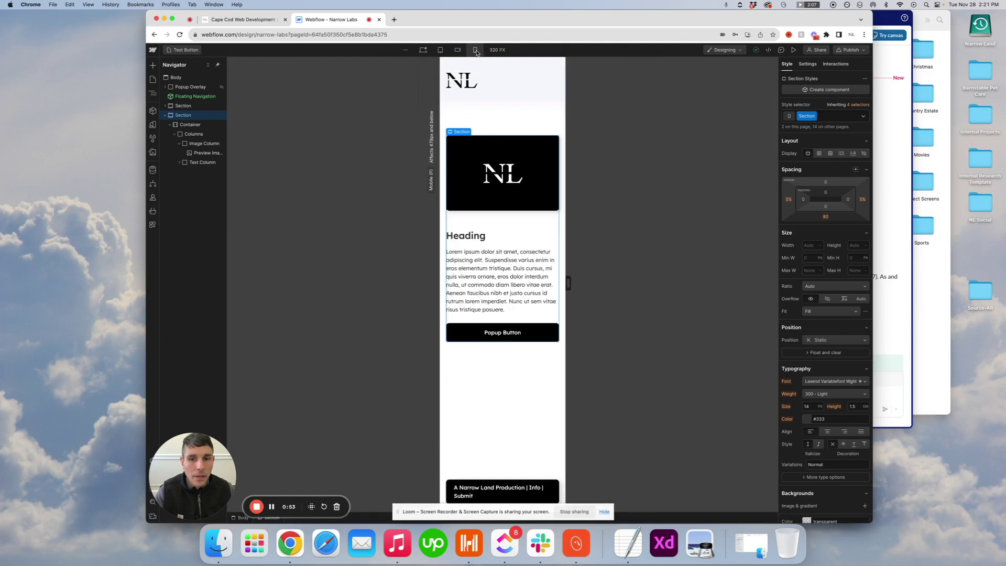
{"action": "left_click", "coordinate": [458, 50]}
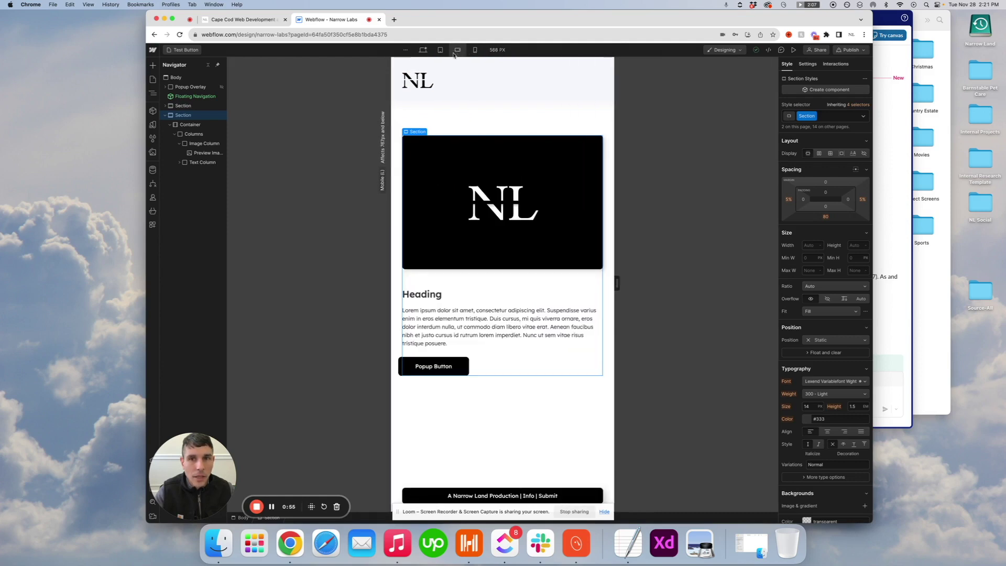
{"action": "left_click", "coordinate": [440, 50]}
{"action": "left_click", "coordinate": [422, 50]}
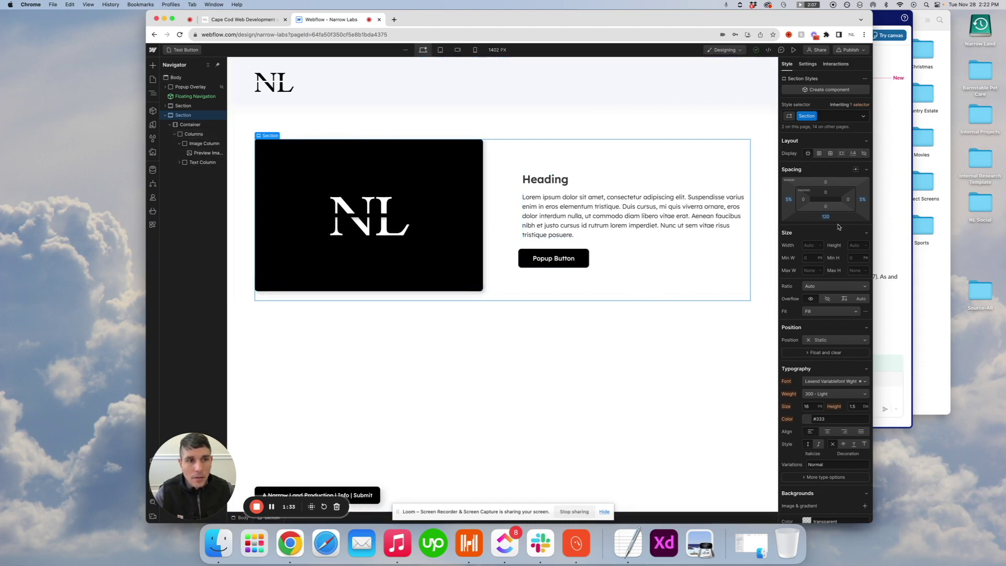
{"action": "left_click", "coordinate": [440, 51]}
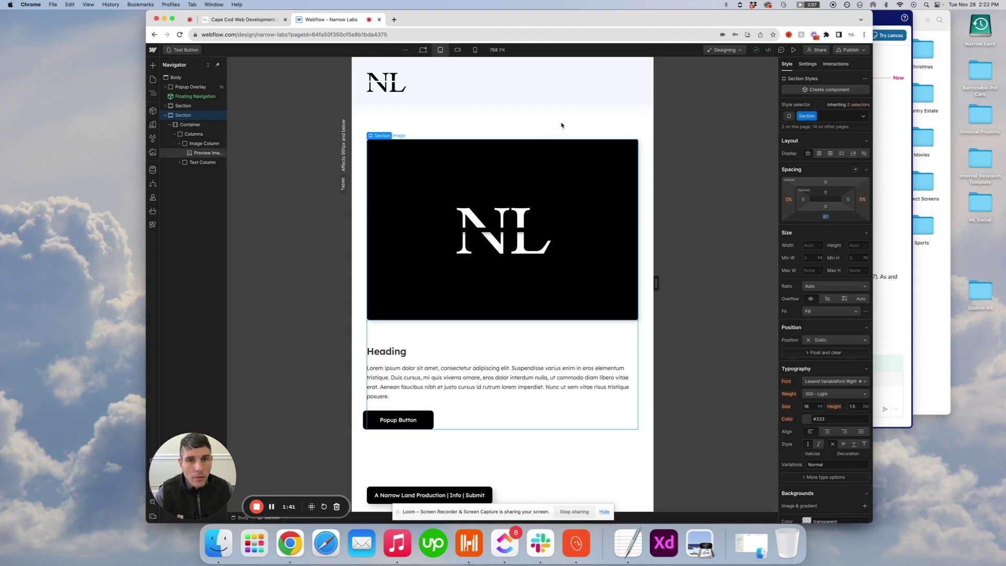
{"action": "left_click", "coordinate": [458, 50]}
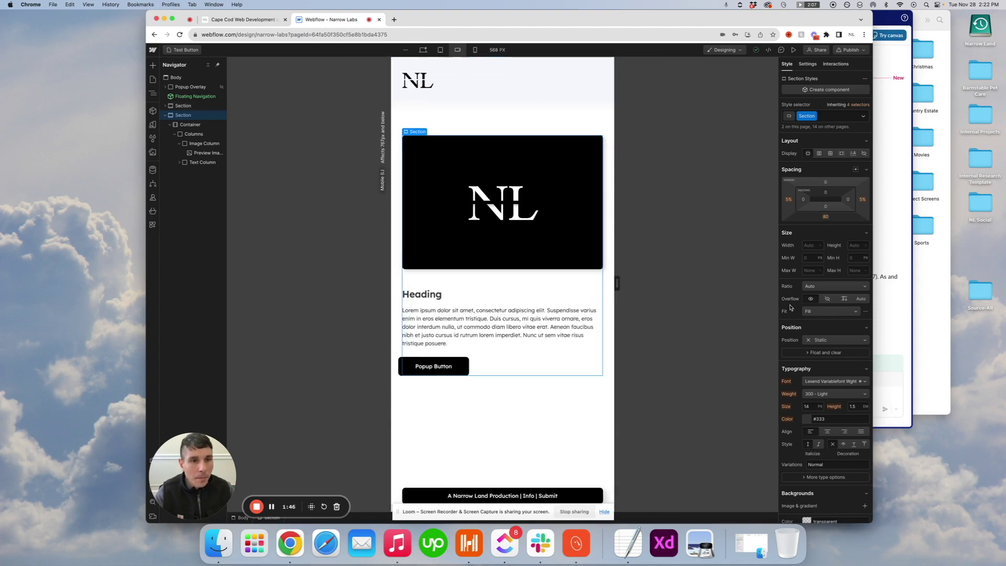
{"action": "left_click", "coordinate": [476, 50]}
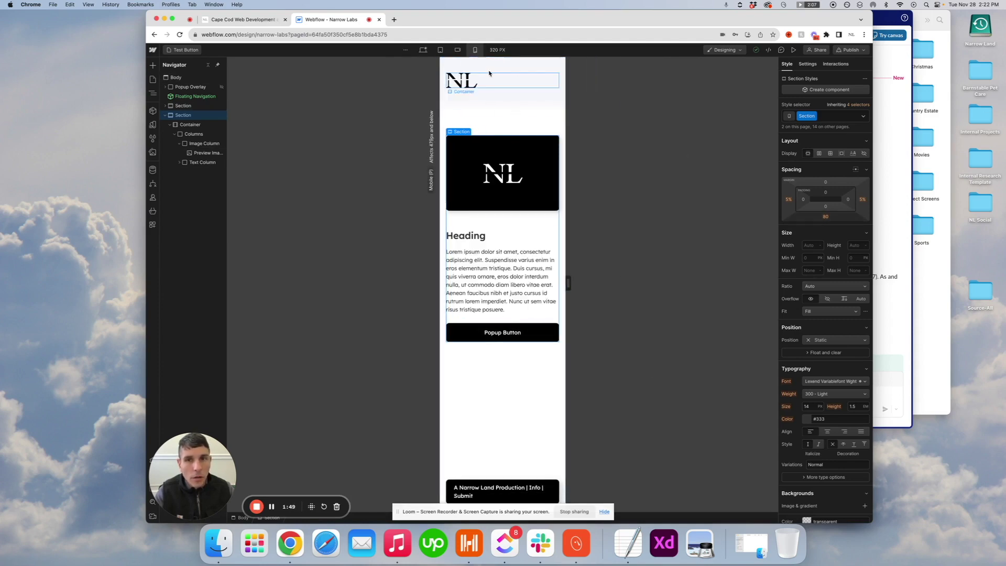
{"action": "left_click", "coordinate": [460, 51]}
{"action": "left_click", "coordinate": [441, 50]}
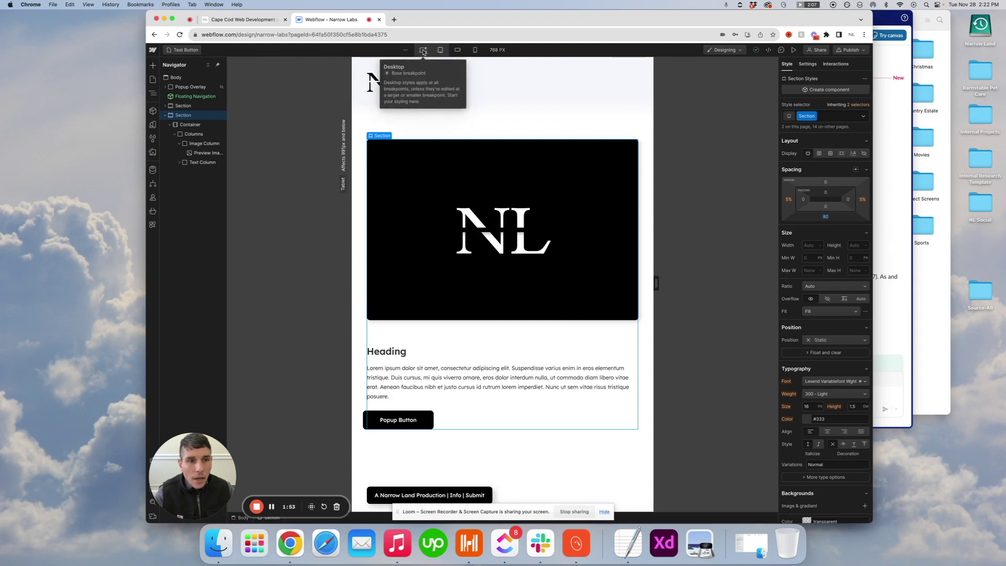
{"action": "left_click", "coordinate": [423, 50]}
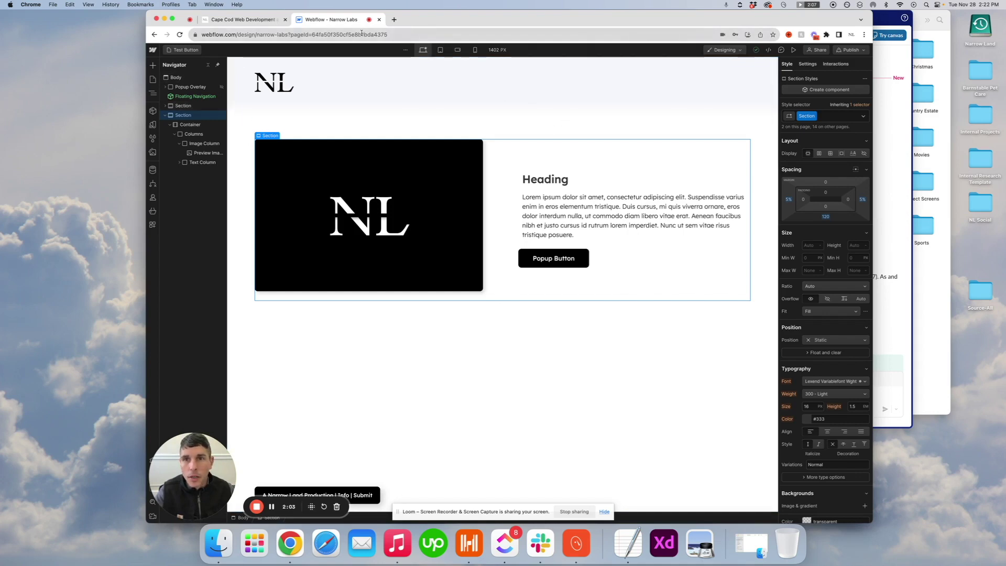
{"action": "left_click", "coordinate": [265, 24]}
{"action": "scroll", "coordinate": [451, 198], "scroll_direction": "down", "scroll_amount": 5}
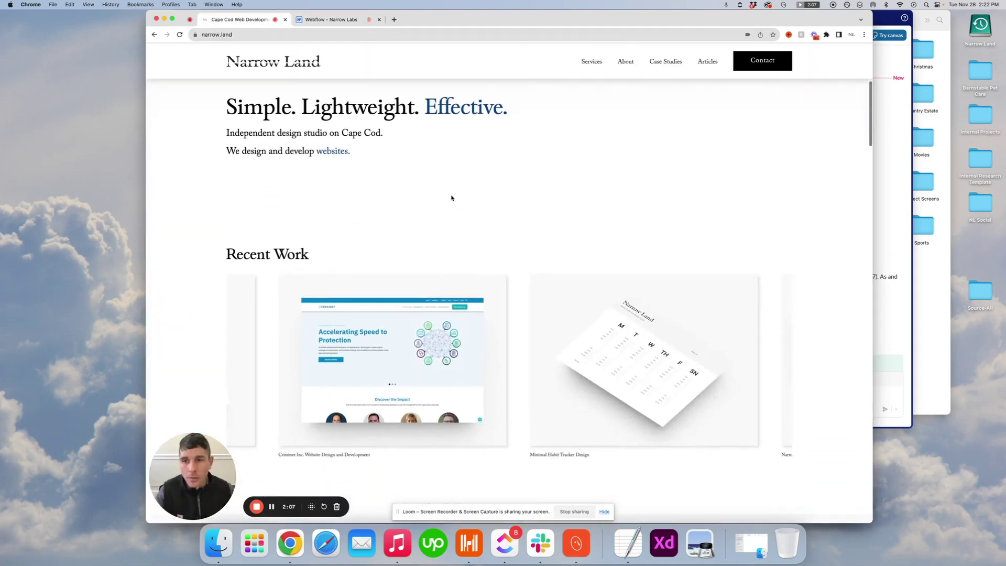
{"action": "scroll", "coordinate": [451, 198], "scroll_direction": "down", "scroll_amount": 5}
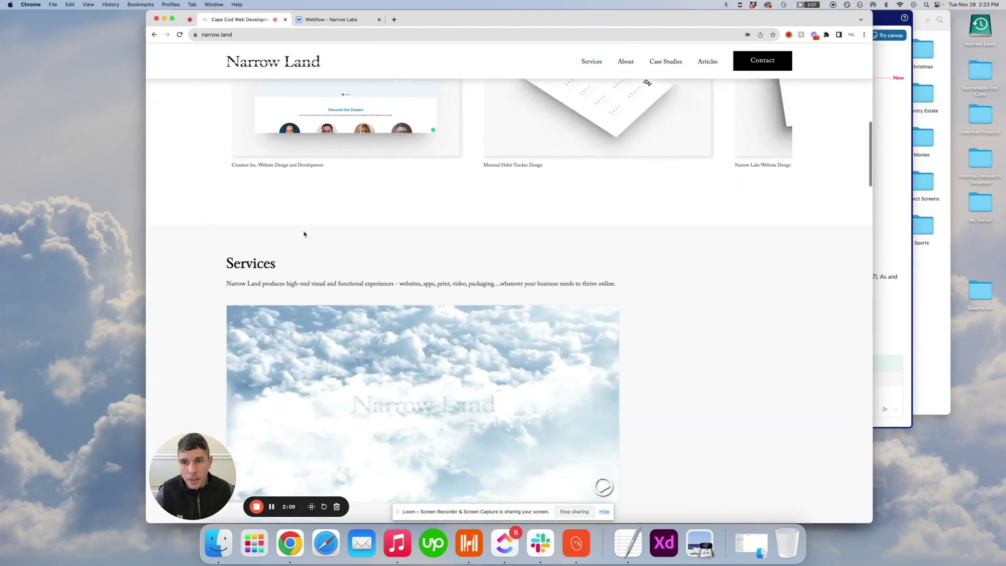
{"action": "scroll", "coordinate": [813, 281], "scroll_direction": "down", "scroll_amount": 10}
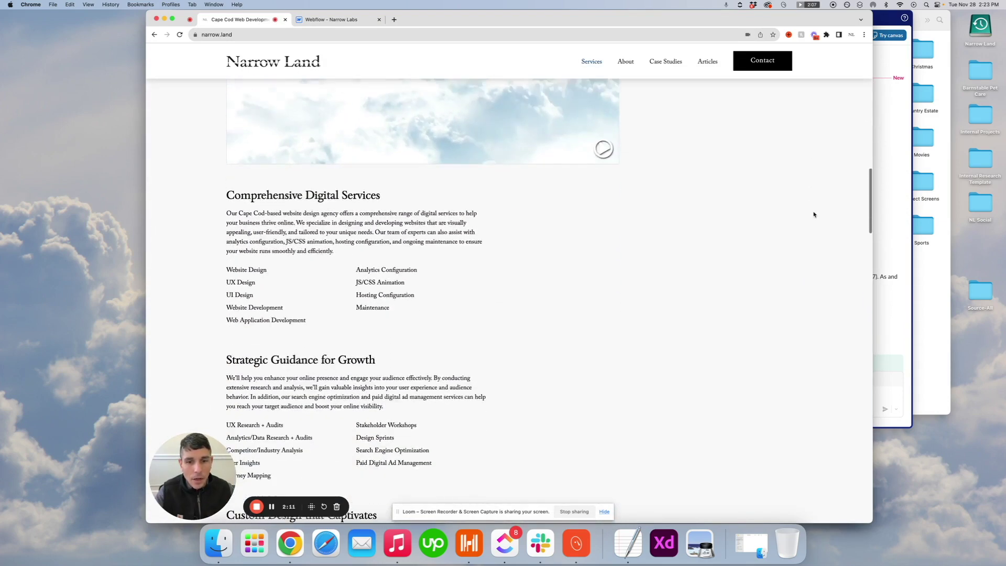
{"action": "scroll", "coordinate": [814, 215], "scroll_direction": "up", "scroll_amount": 8}
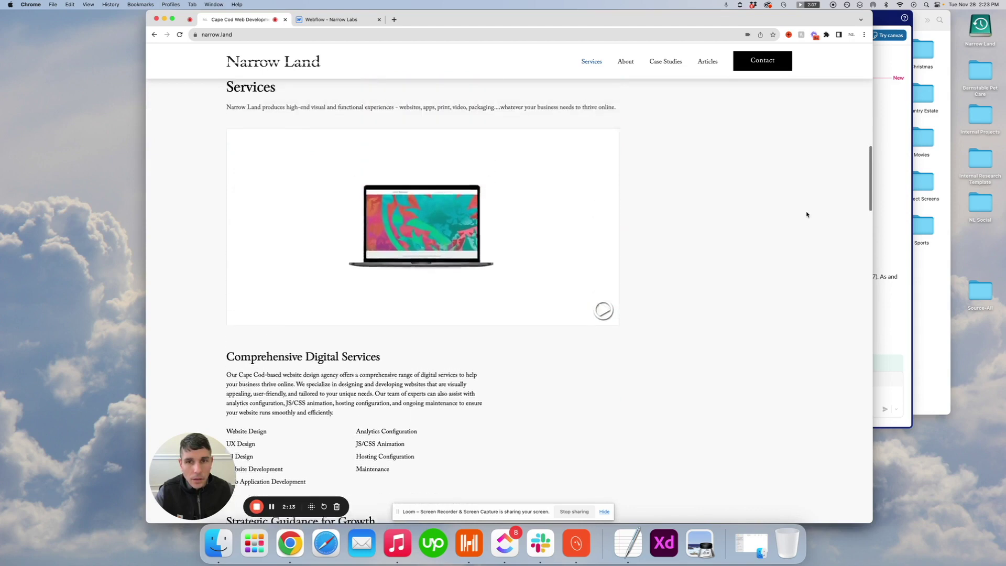
{"action": "scroll", "coordinate": [807, 215], "scroll_direction": "up", "scroll_amount": 1}
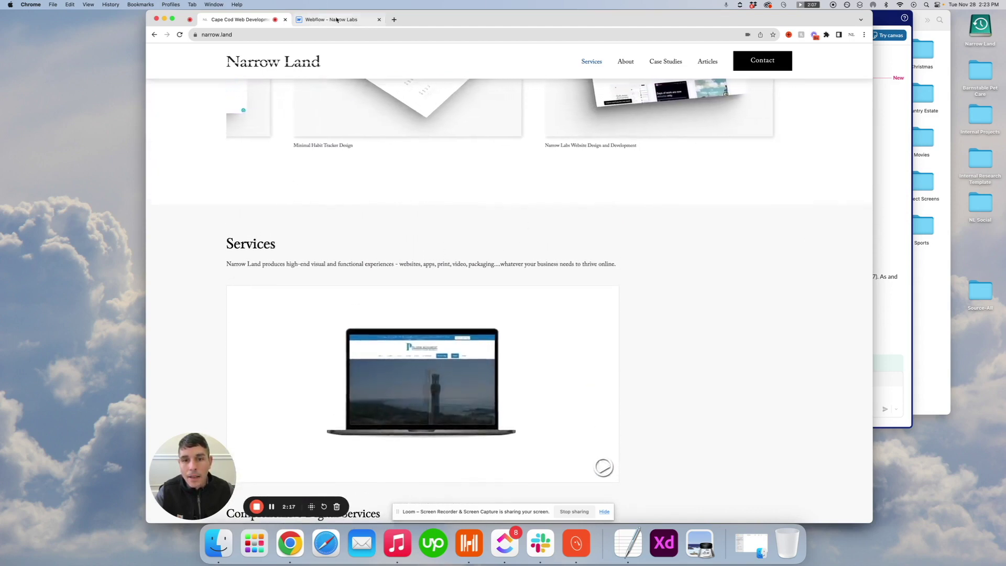
{"action": "left_click", "coordinate": [336, 20]}
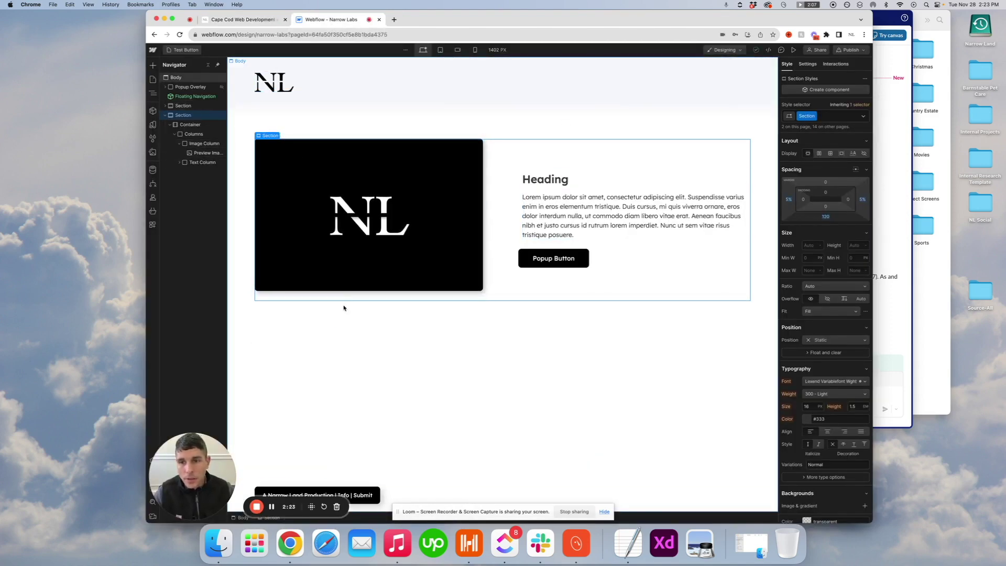
Step: Add a new empty section at the bottom of the page with the Section class
{"action": "left_click", "coordinate": [329, 320]}
{"action": "left_click", "coordinate": [153, 65]}
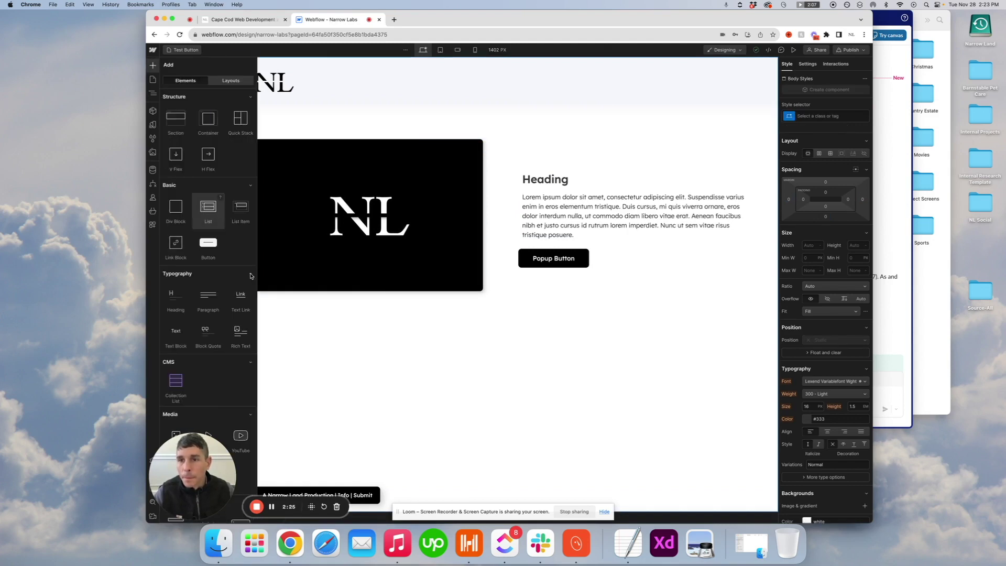
{"action": "left_click", "coordinate": [178, 126]}
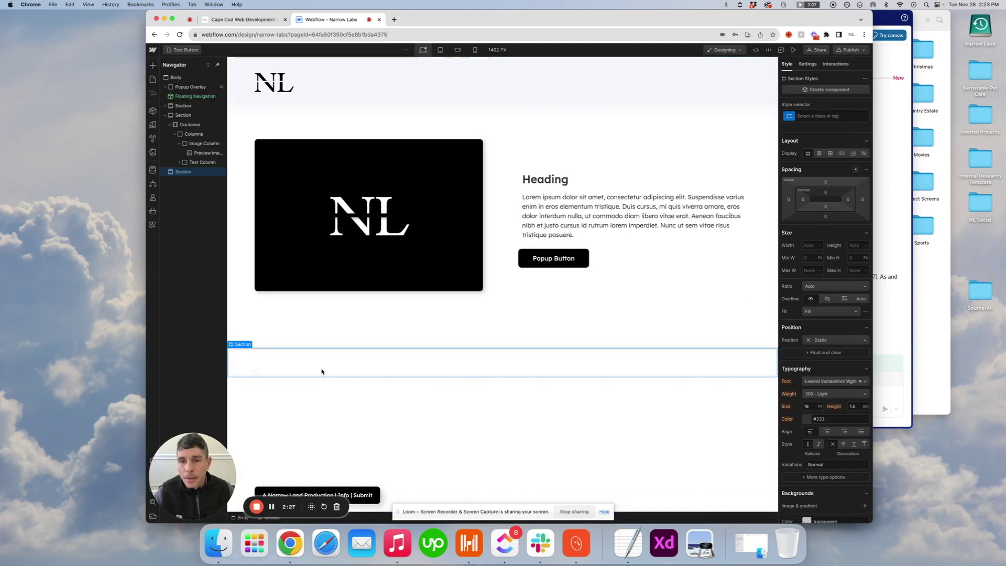
{"action": "left_click", "coordinate": [844, 117]}
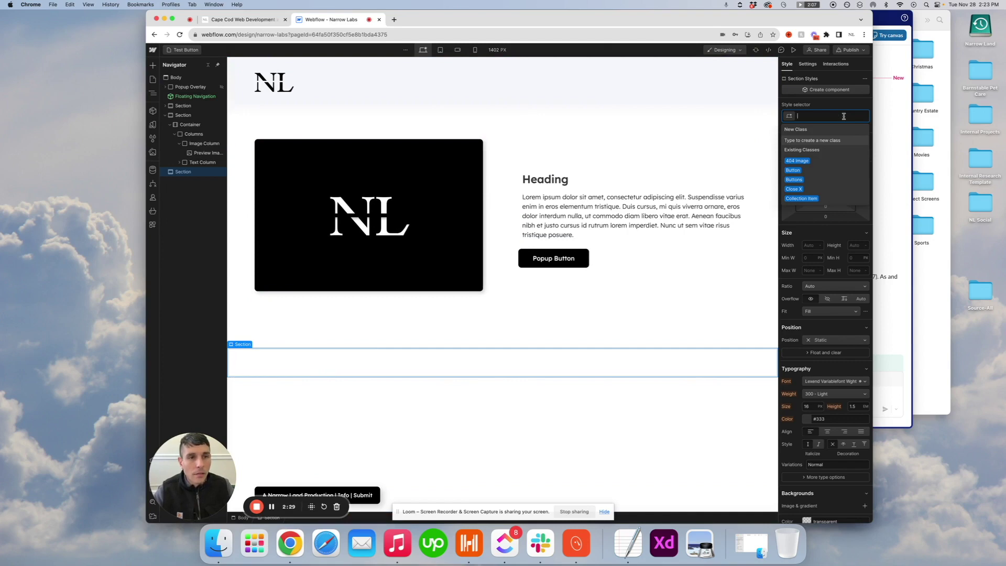
{"action": "type", "text": "Section"}
{"action": "key", "text": "Return"}
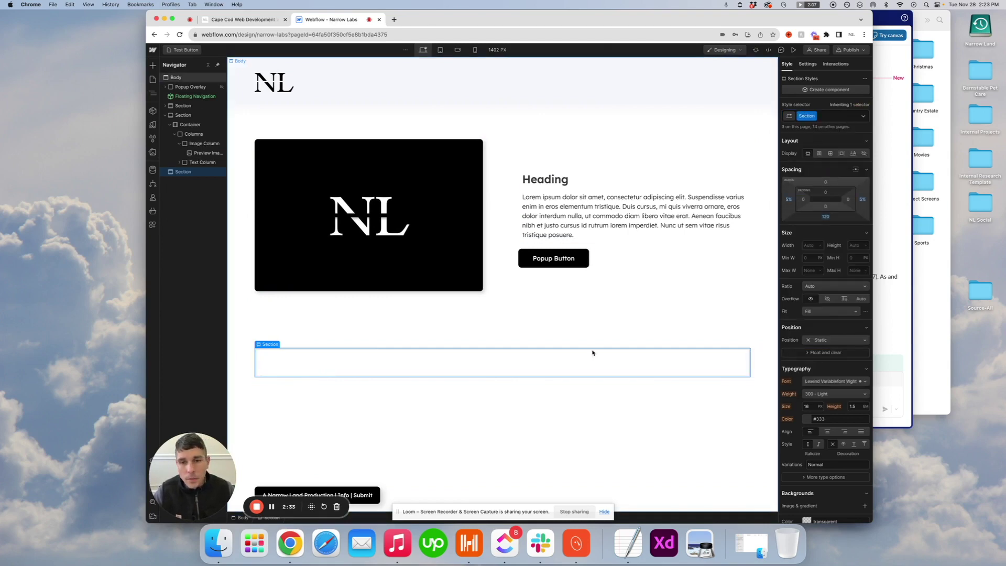
Step: Place a Container inside the empty section and apply the Container class
{"action": "left_click", "coordinate": [154, 67]}
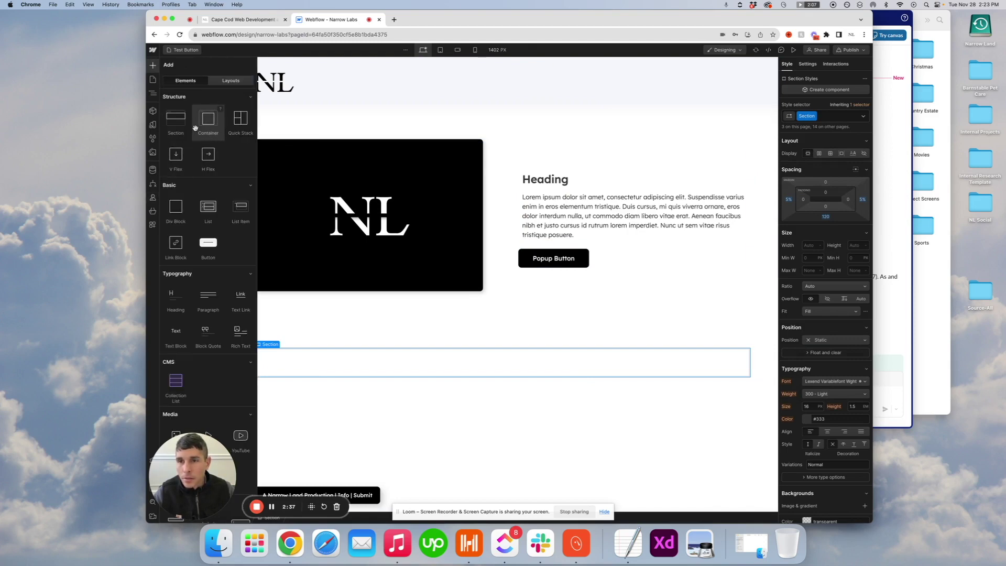
{"action": "left_click_drag", "start_coordinate": [201, 123], "coordinate": [423, 362]}
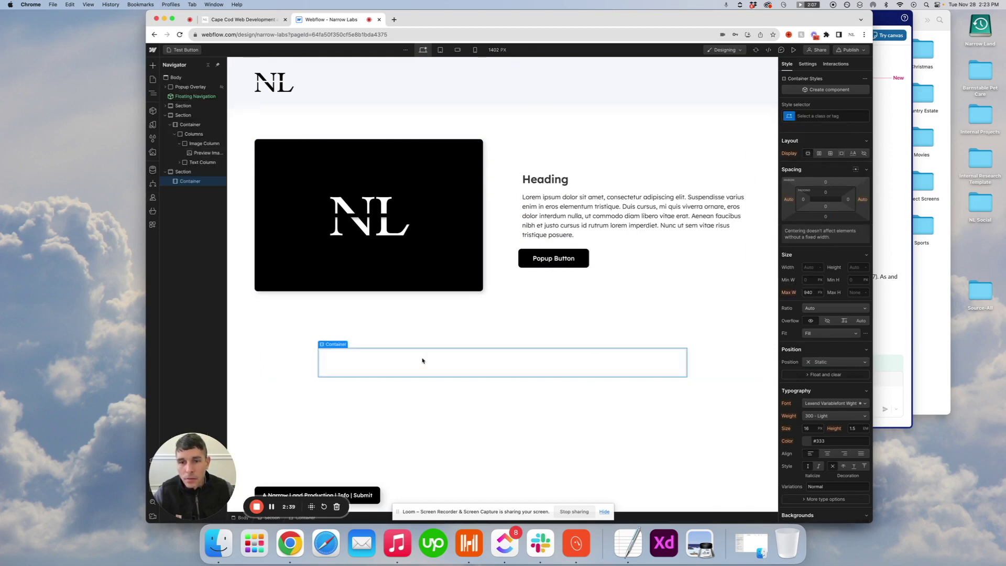
{"action": "left_click", "coordinate": [843, 115]}
{"action": "type", "text": "cont"}
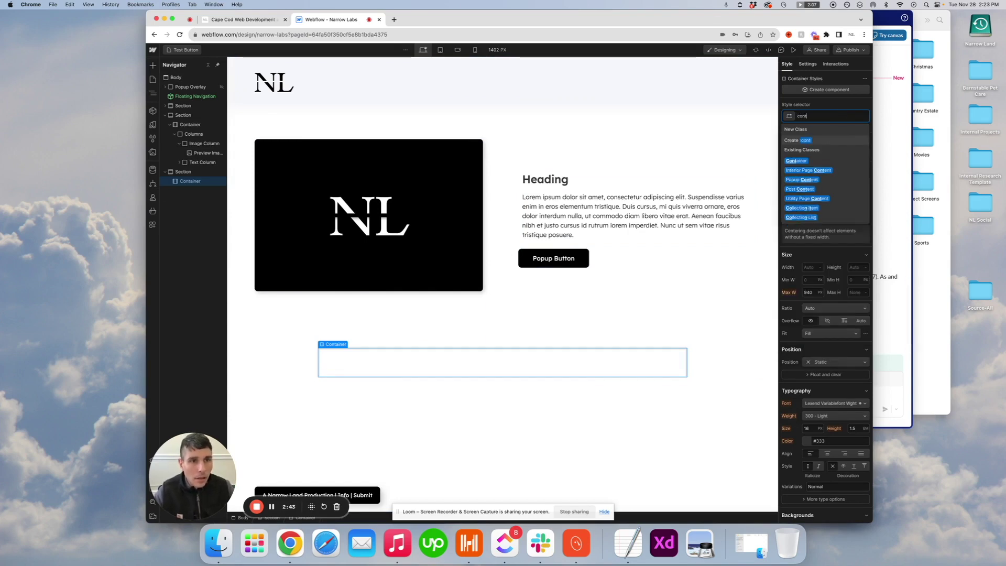
{"action": "type", "text": "ai"}
{"action": "left_click", "coordinate": [810, 160]}
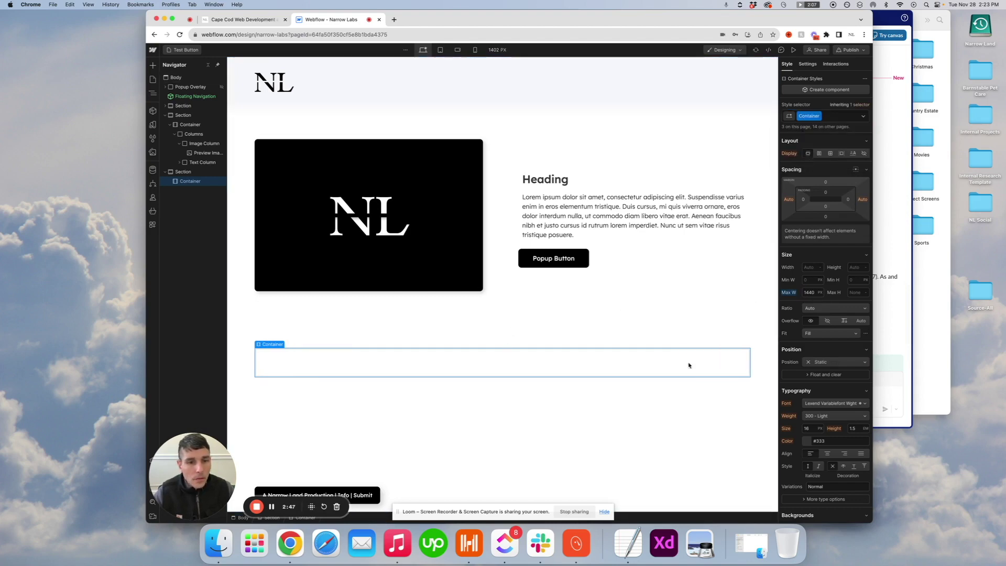
Step: Paste a copy of the Columns block into the container and select its Section
{"action": "left_click", "coordinate": [502, 151]}
{"action": "left_click", "coordinate": [503, 363]}
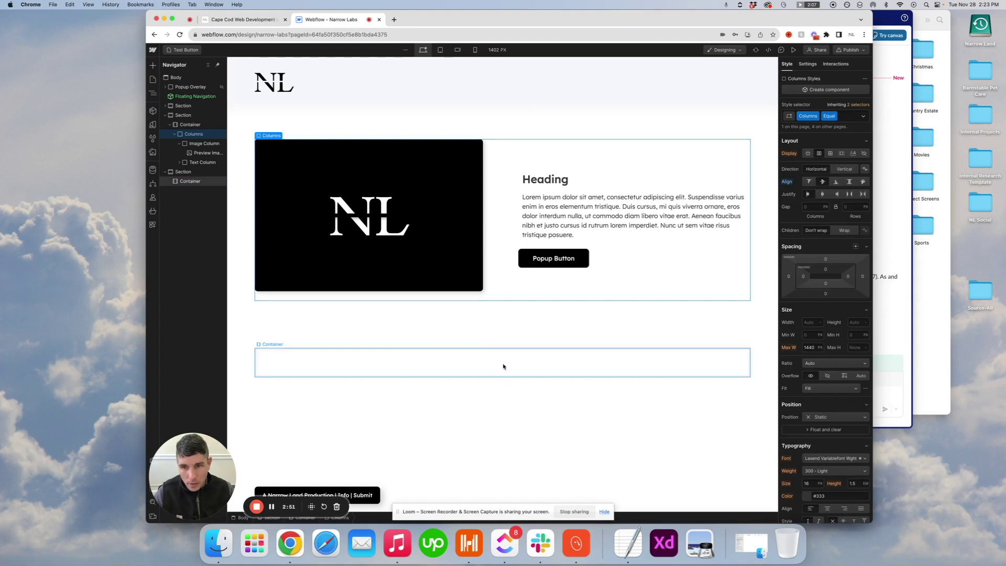
{"action": "key", "text": "ctrl+v"}
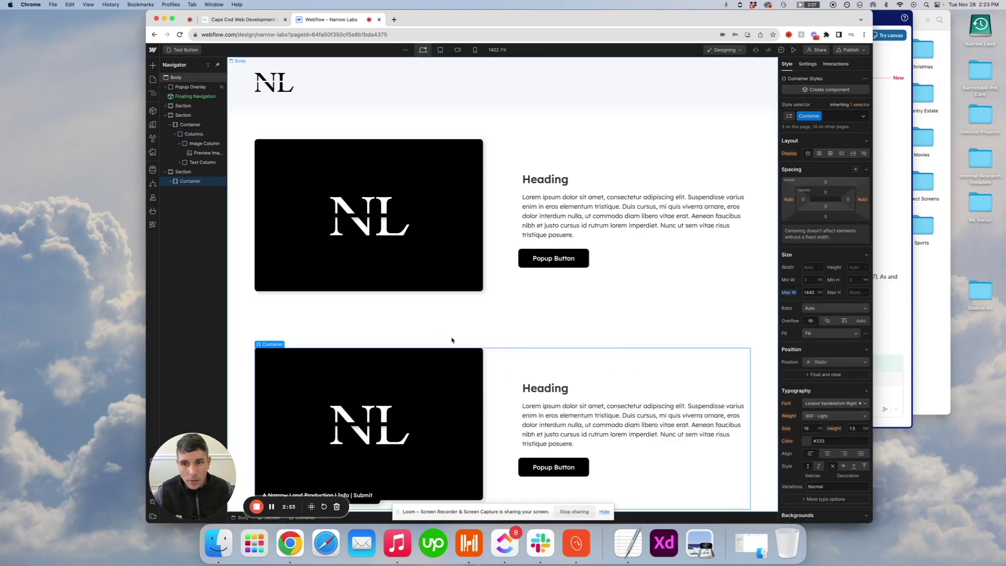
{"action": "mouse_move", "coordinate": [275, 344]}
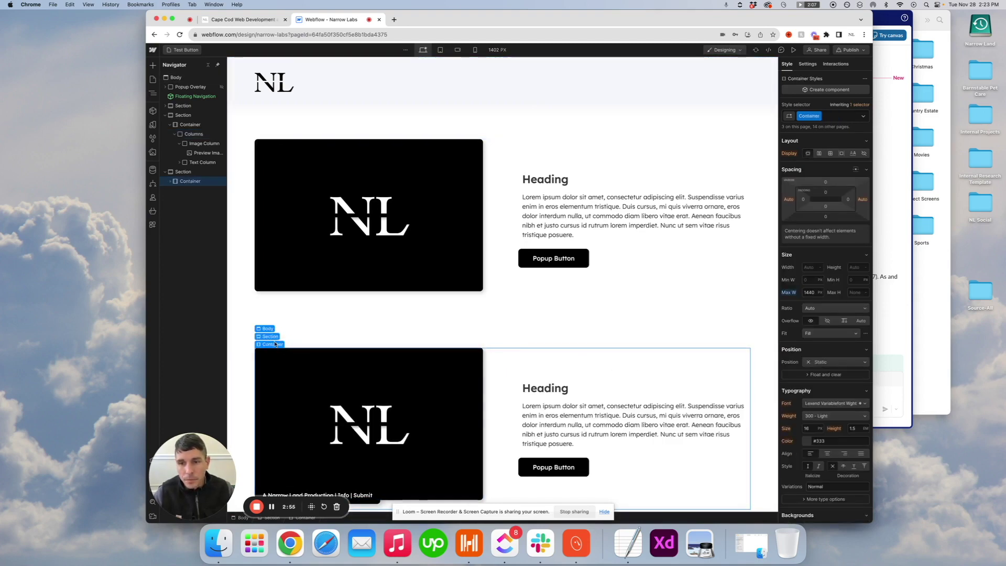
{"action": "left_click", "coordinate": [270, 337]}
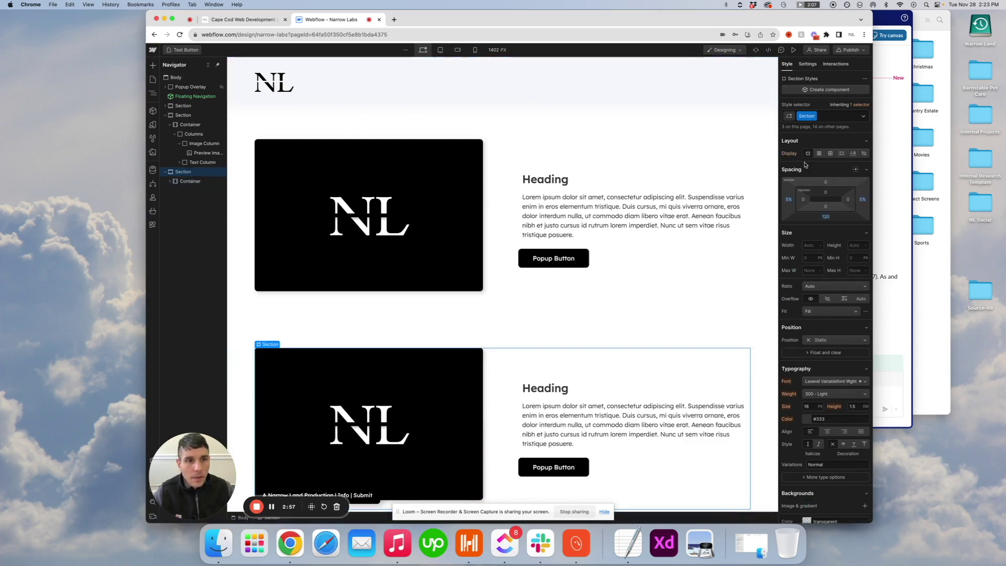
Step: Create a new Emphasis combo class on the lower Section
{"action": "left_click", "coordinate": [836, 116]}
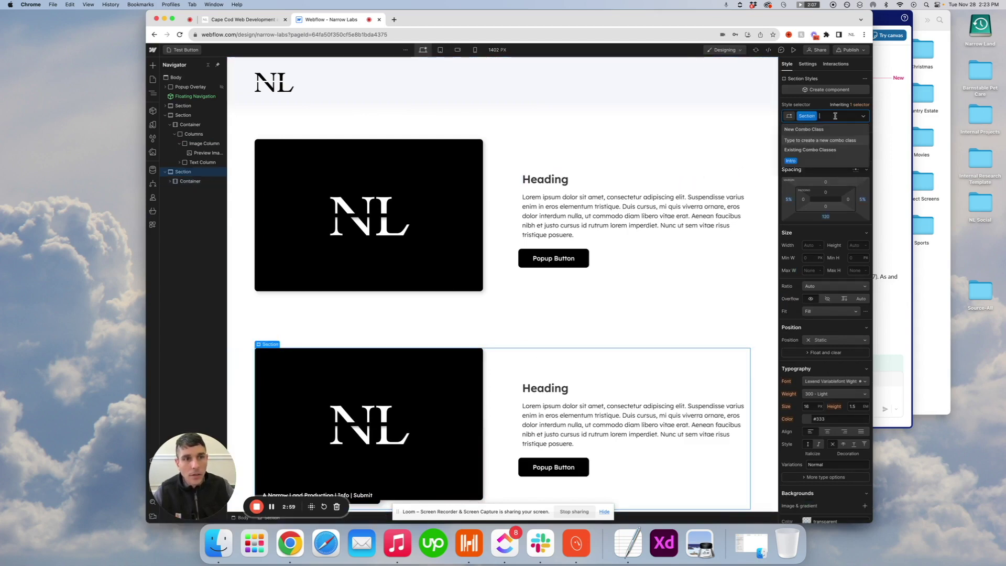
{"action": "type", "text": "Emphasis"}
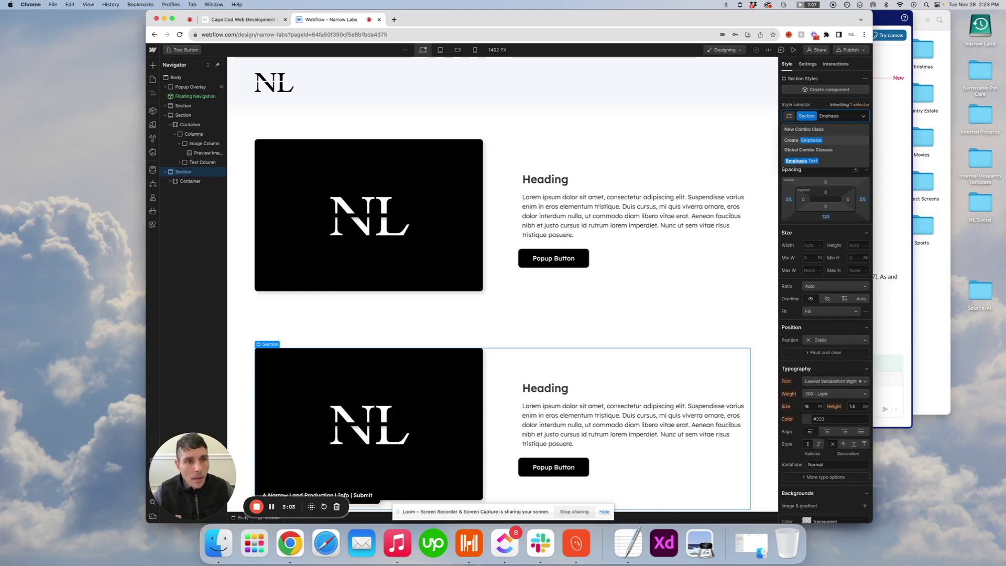
{"action": "left_click", "coordinate": [829, 144]}
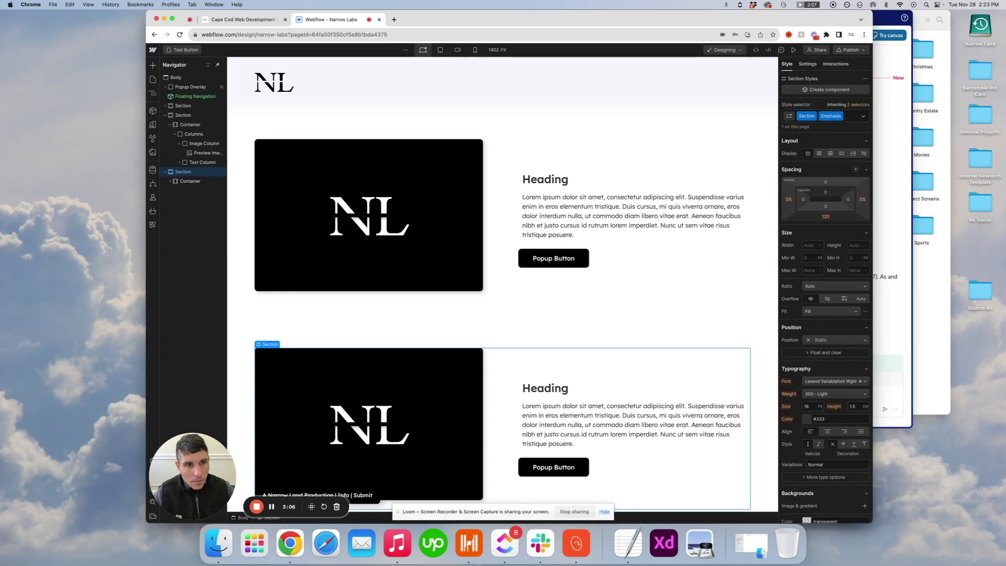
Step: Set the section's left and right margins to 0 and left and right padding to 5%
{"action": "left_click", "coordinate": [789, 199]}
{"action": "left_click", "coordinate": [813, 224]}
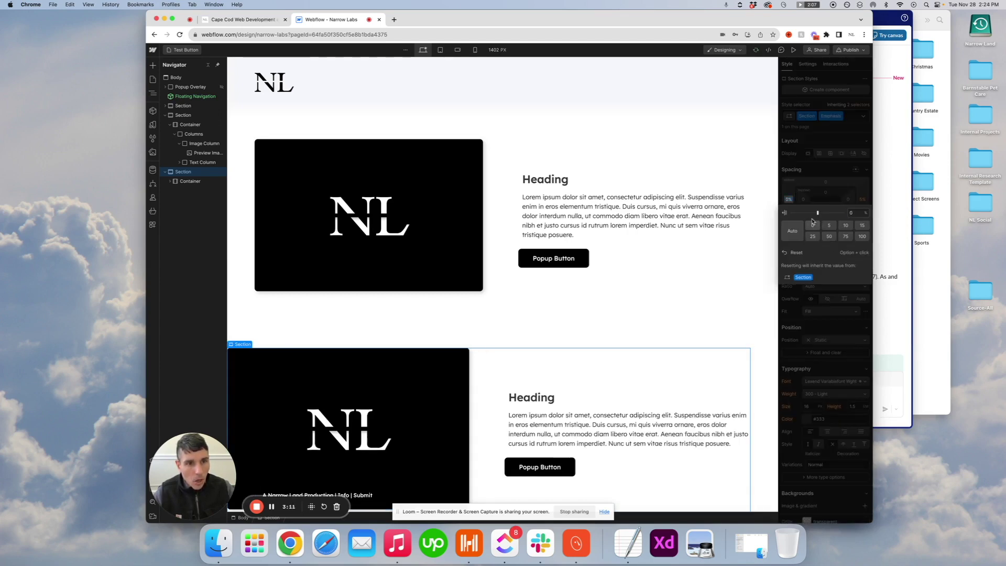
{"action": "left_click", "coordinate": [804, 200]}
{"action": "left_click", "coordinate": [804, 200]}
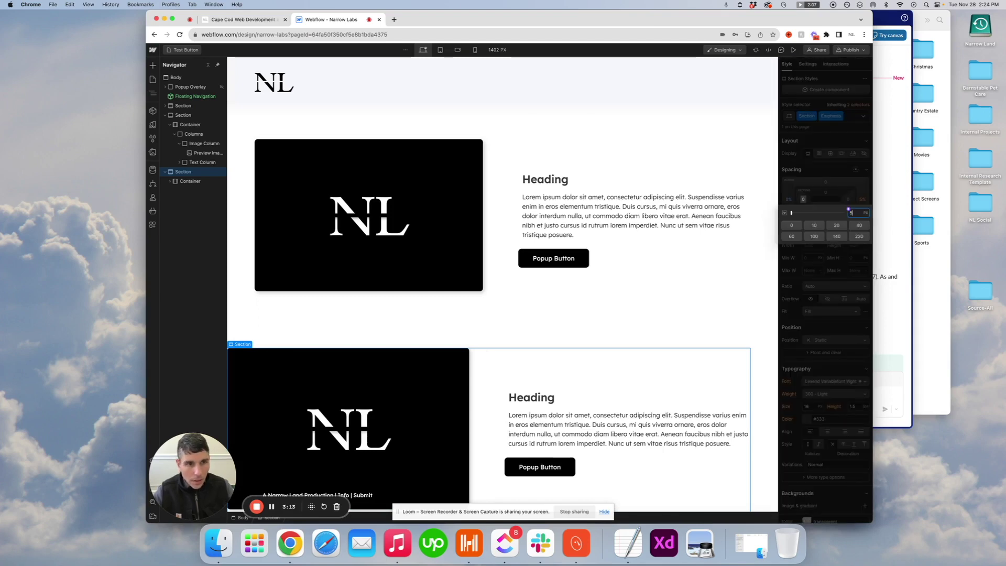
{"action": "type", "text": "5%"}
{"action": "key", "text": "Return"}
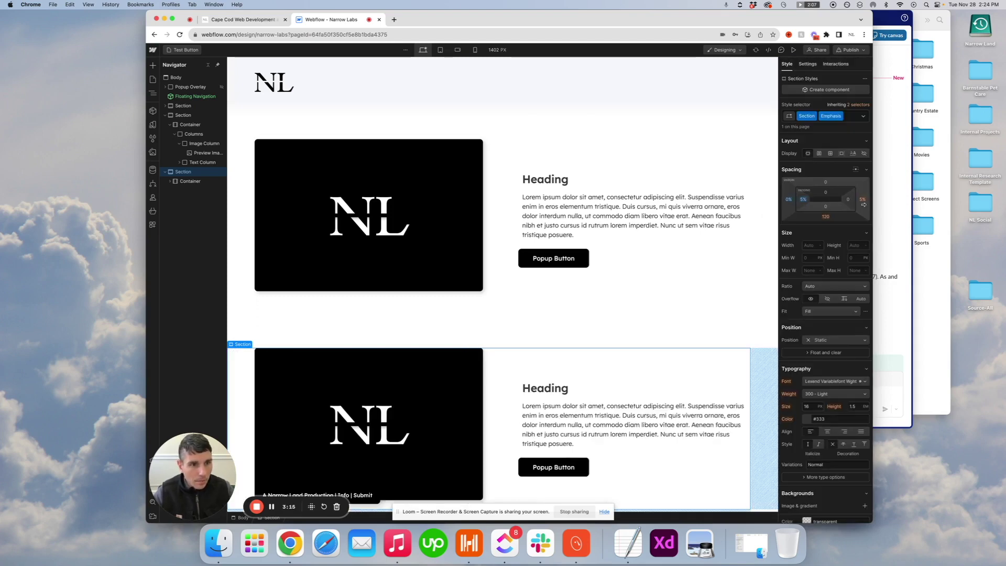
{"action": "left_click", "coordinate": [863, 200]}
{"action": "left_click", "coordinate": [850, 210]}
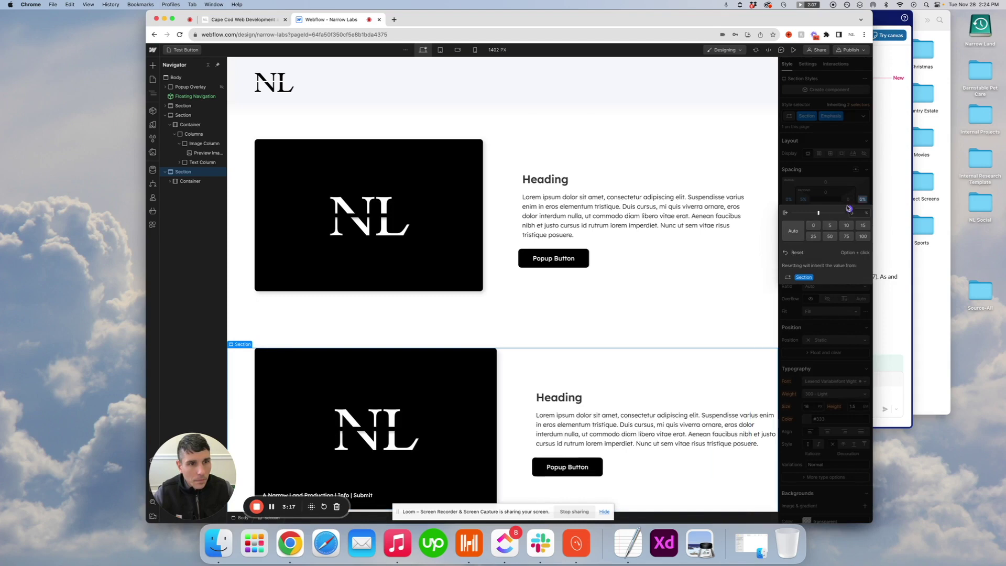
{"action": "left_click", "coordinate": [849, 201]}
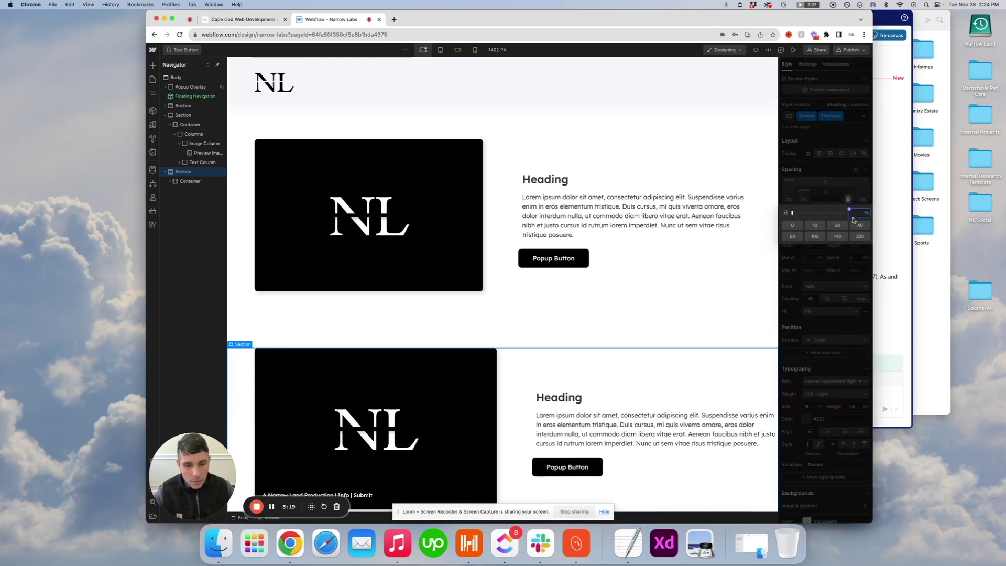
{"action": "type", "text": "5%"}
{"action": "key", "text": "Return"}
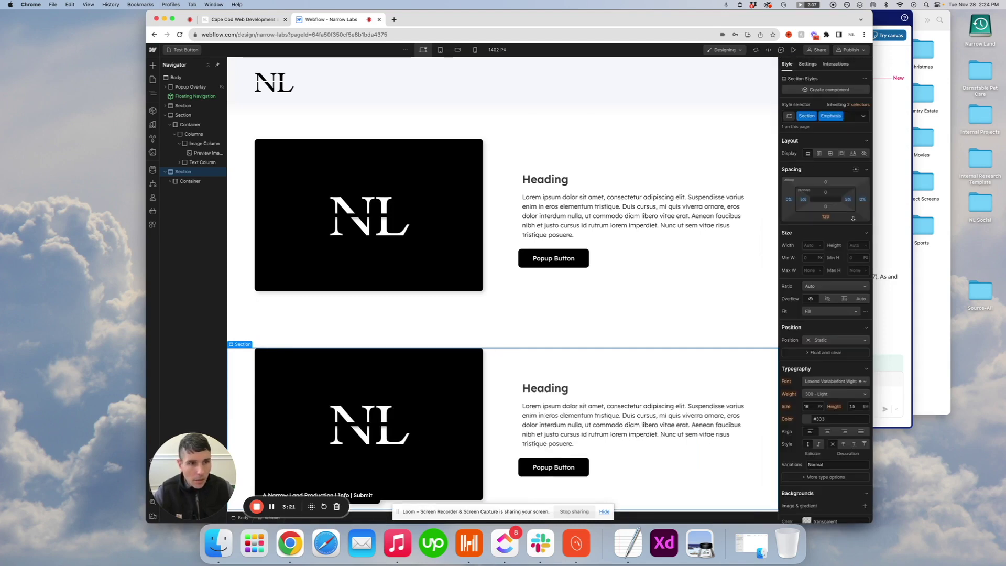
Step: Set the section's top and bottom padding to 80
{"action": "left_click", "coordinate": [827, 195]}
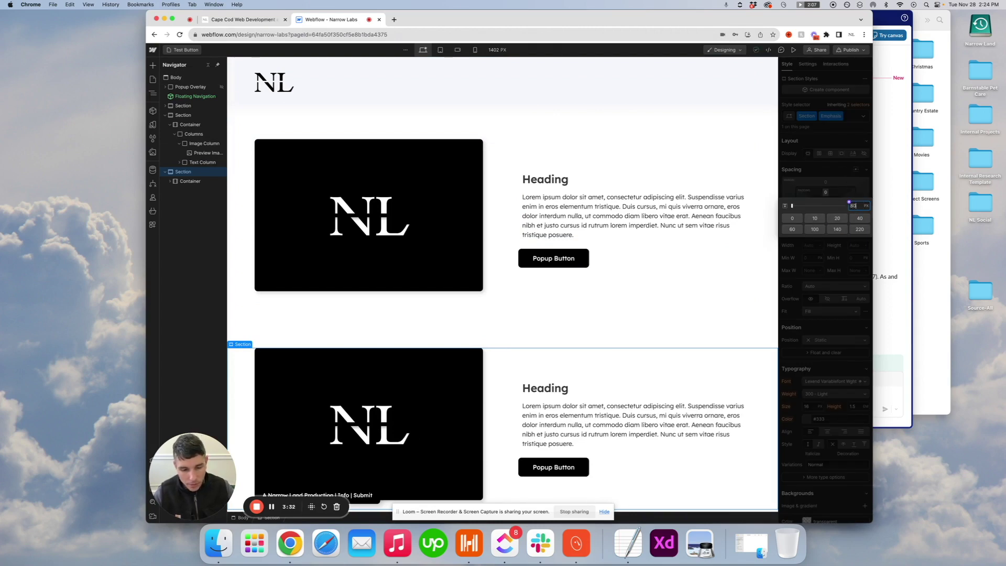
{"action": "type", "text": "80"}
{"action": "key", "text": "Return"}
{"action": "left_click", "coordinate": [827, 208]}
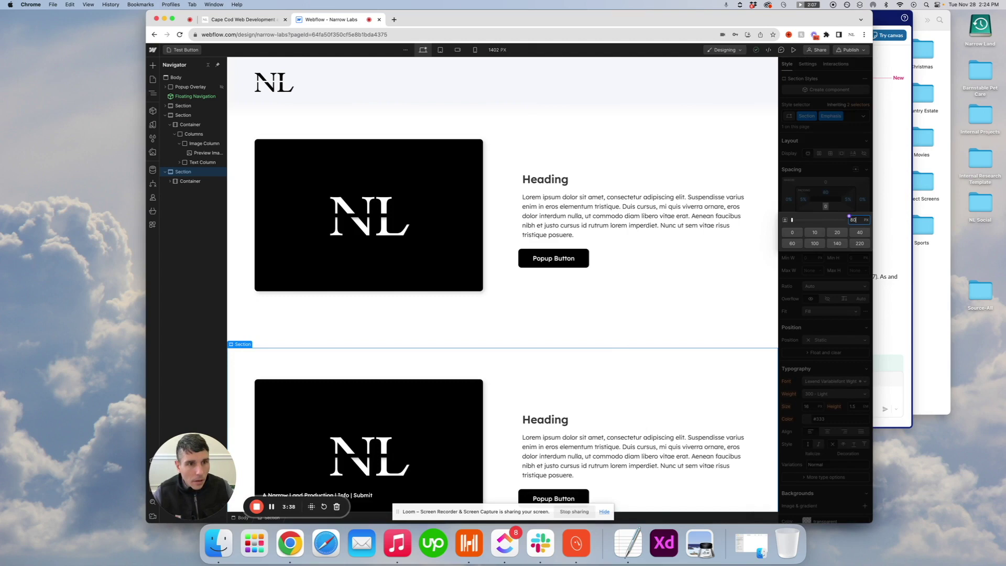
{"action": "key", "text": "Return"}
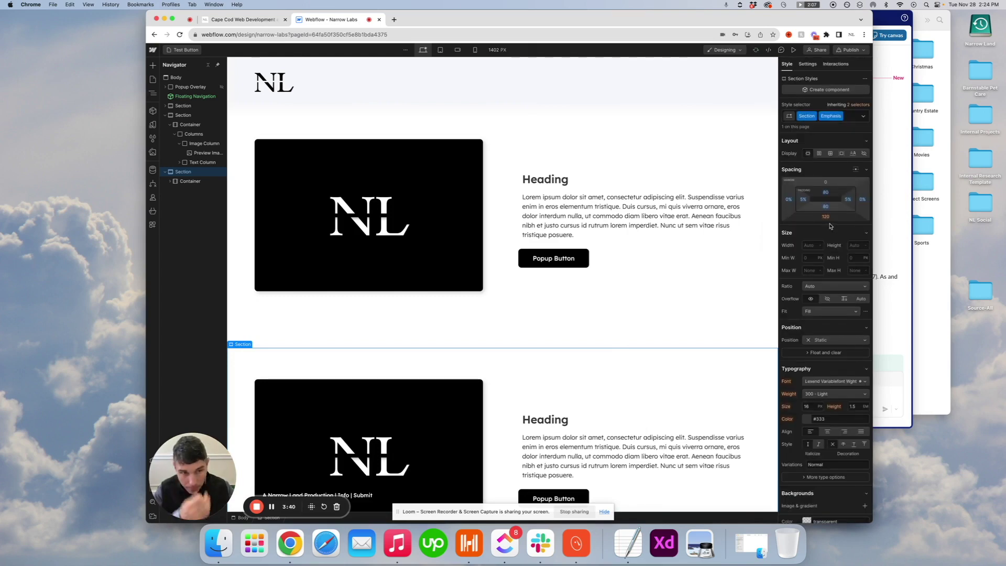
{"action": "scroll", "coordinate": [557, 257], "scroll_direction": "down", "scroll_amount": 2}
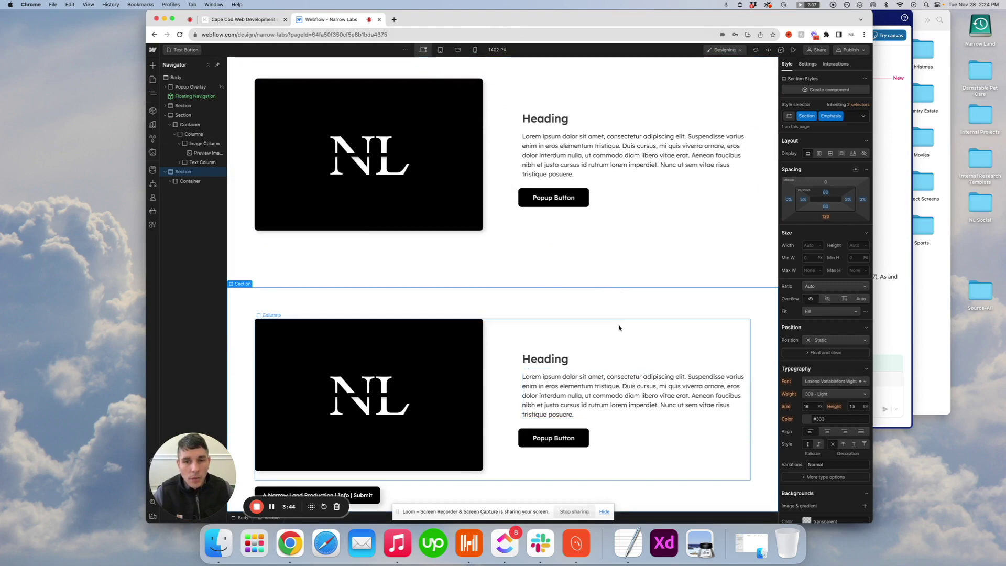
Step: At the Tablet breakpoint, set the Emphasis section's top and bottom padding to 60, then return to Desktop
{"action": "left_click", "coordinate": [440, 50]}
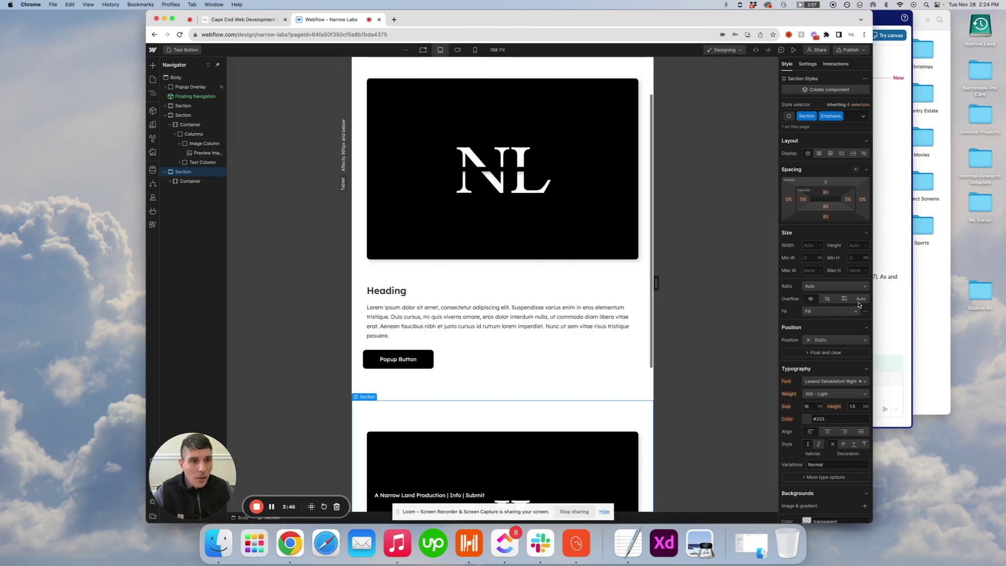
{"action": "scroll", "coordinate": [593, 367], "scroll_direction": "down", "scroll_amount": 8}
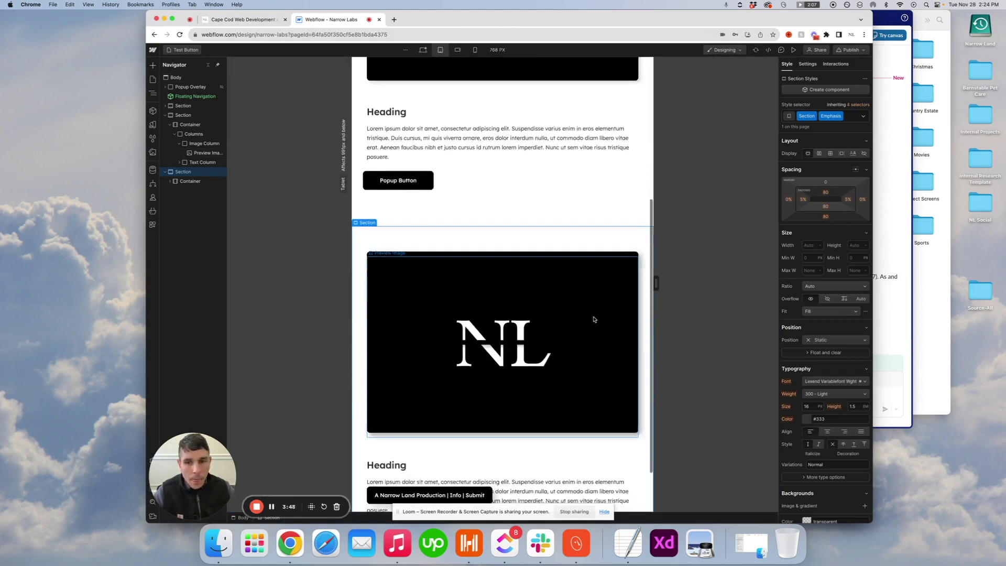
{"action": "left_click", "coordinate": [826, 192]}
{"action": "left_click", "coordinate": [793, 229]}
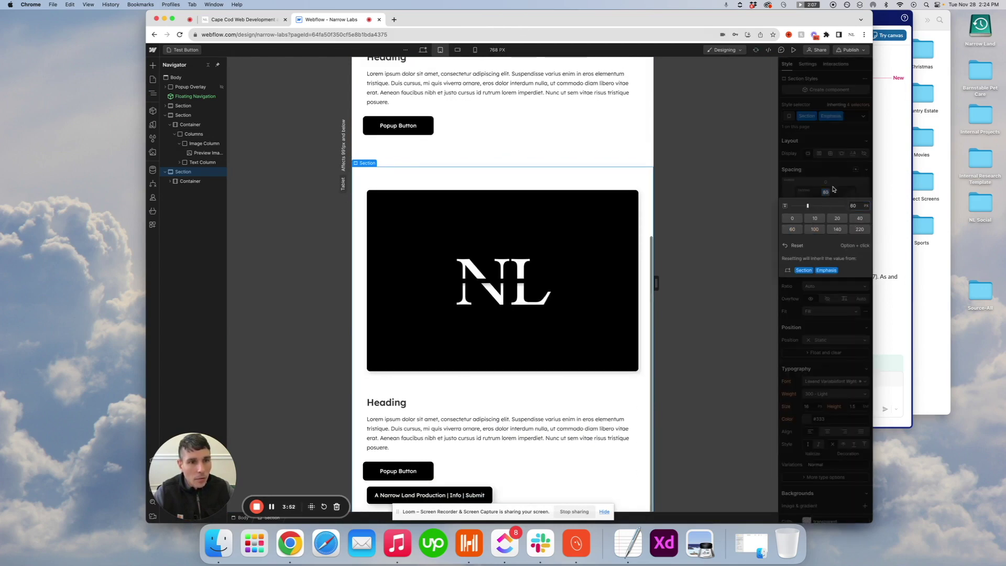
{"action": "left_click", "coordinate": [827, 208]}
{"action": "left_click", "coordinate": [792, 243]}
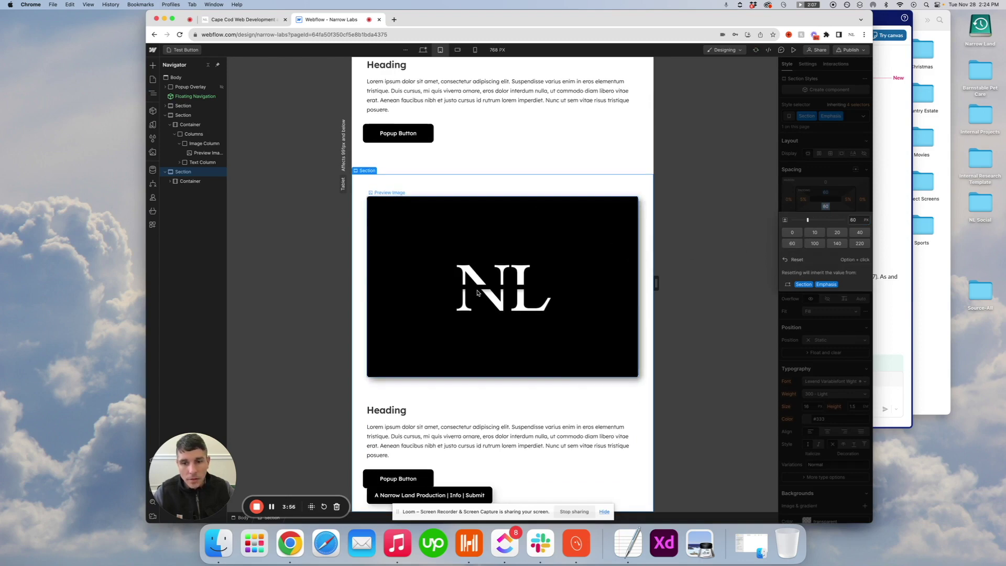
{"action": "left_click", "coordinate": [422, 50]}
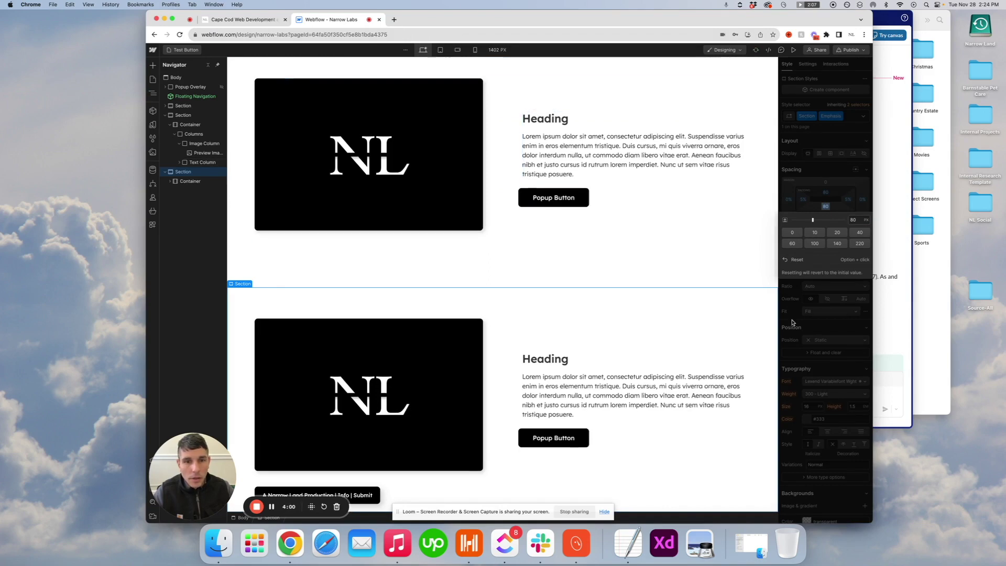
{"action": "left_click", "coordinate": [833, 169]}
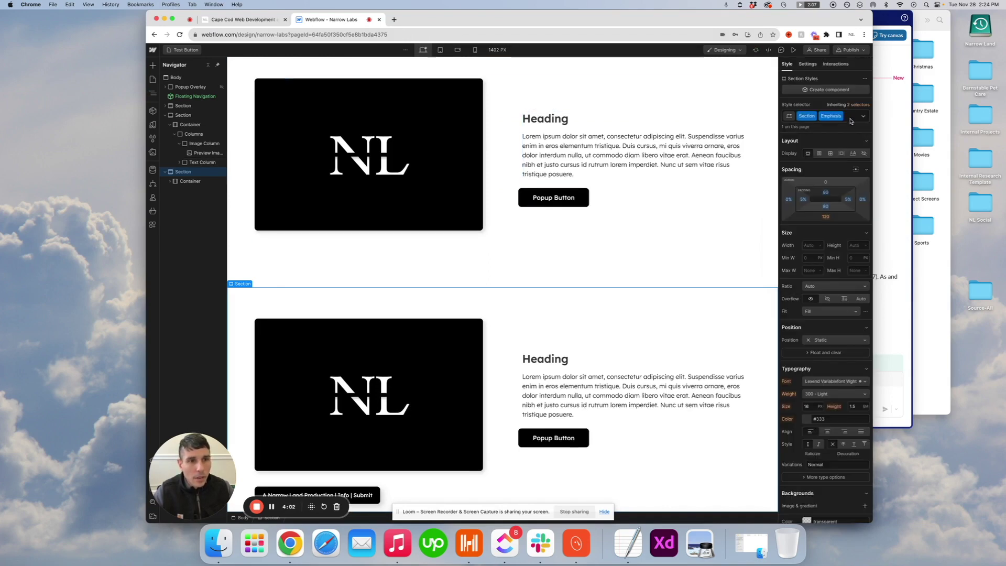
{"action": "scroll", "coordinate": [823, 286], "scroll_direction": "down", "scroll_amount": 2}
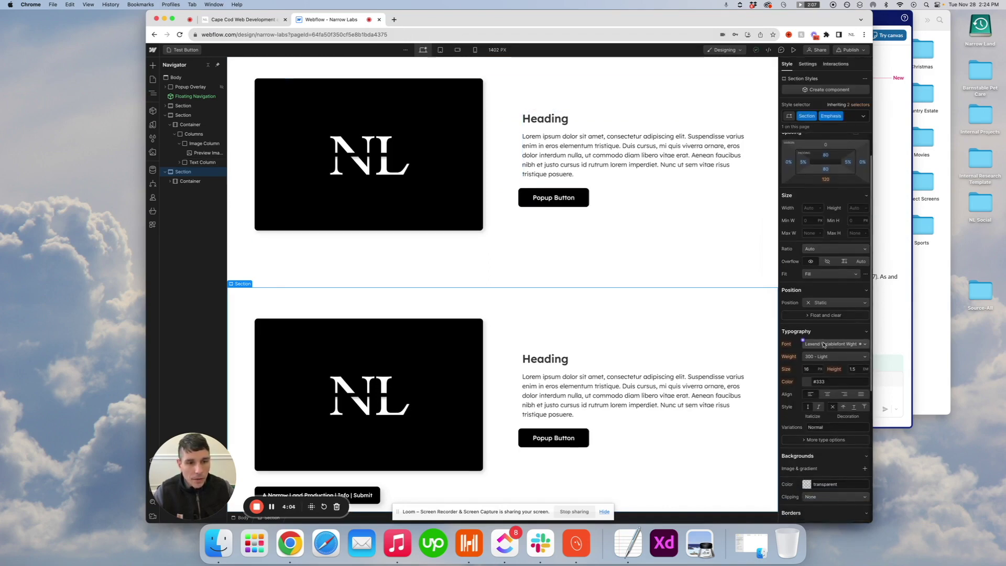
{"action": "scroll", "coordinate": [803, 391], "scroll_direction": "down", "scroll_amount": 1}
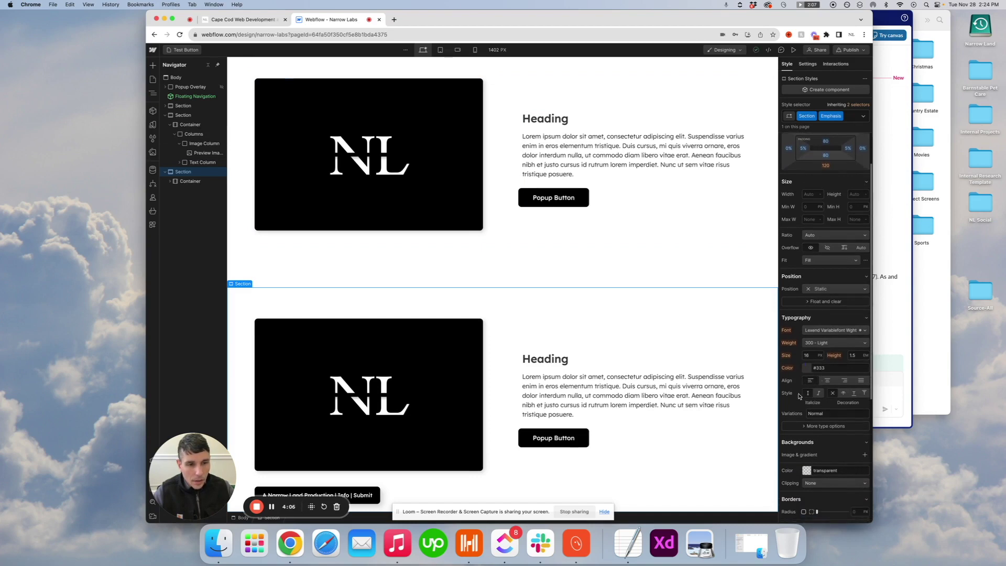
{"action": "left_click", "coordinate": [807, 368]}
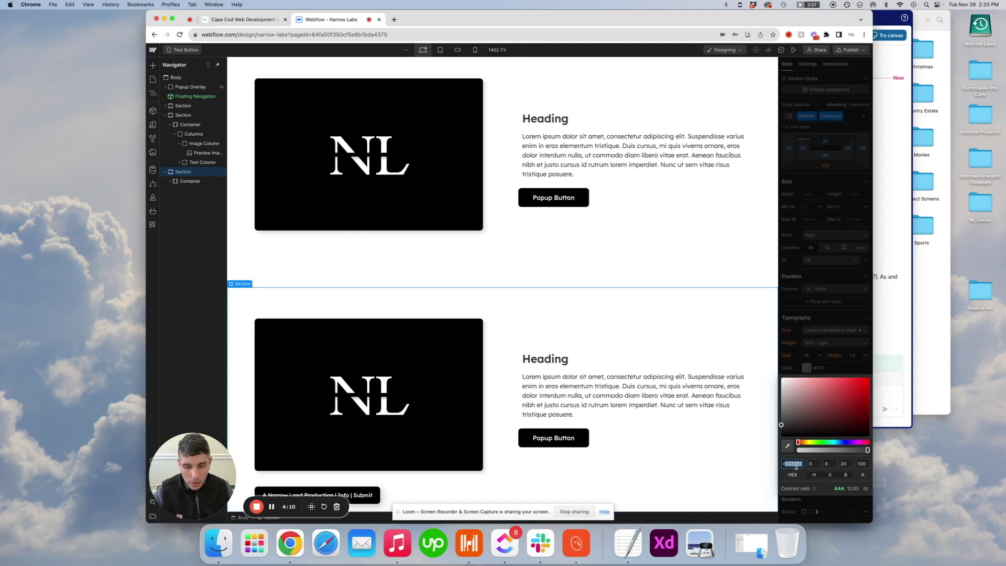
{"action": "type", "text": "#f6f6f6"}
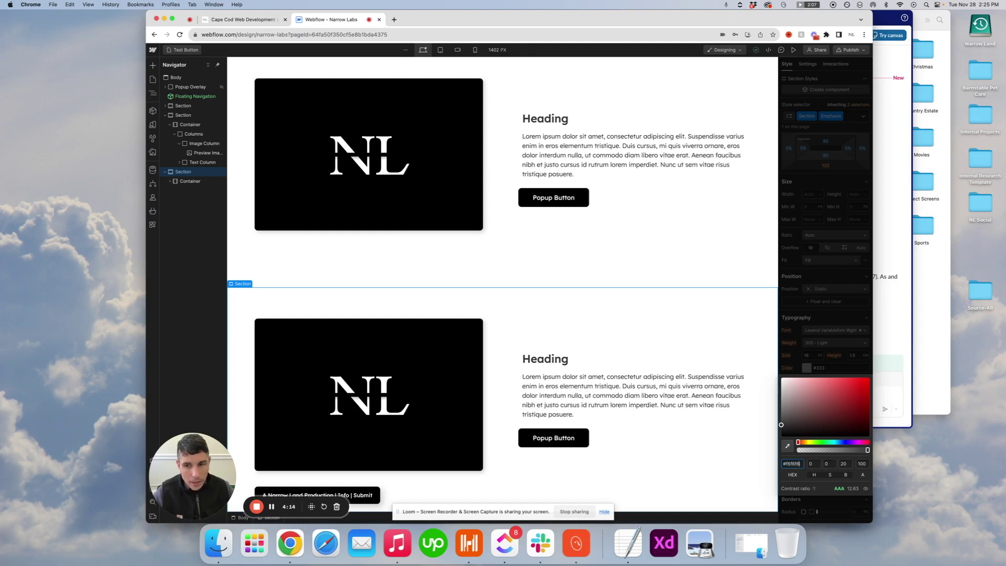
{"action": "key", "text": "Return"}
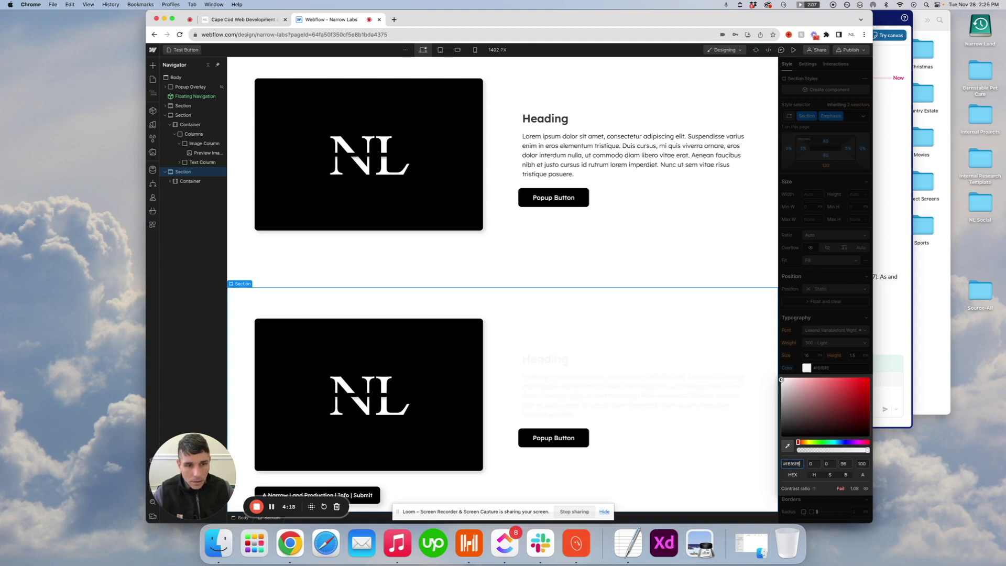
{"action": "key", "text": "super+z"}
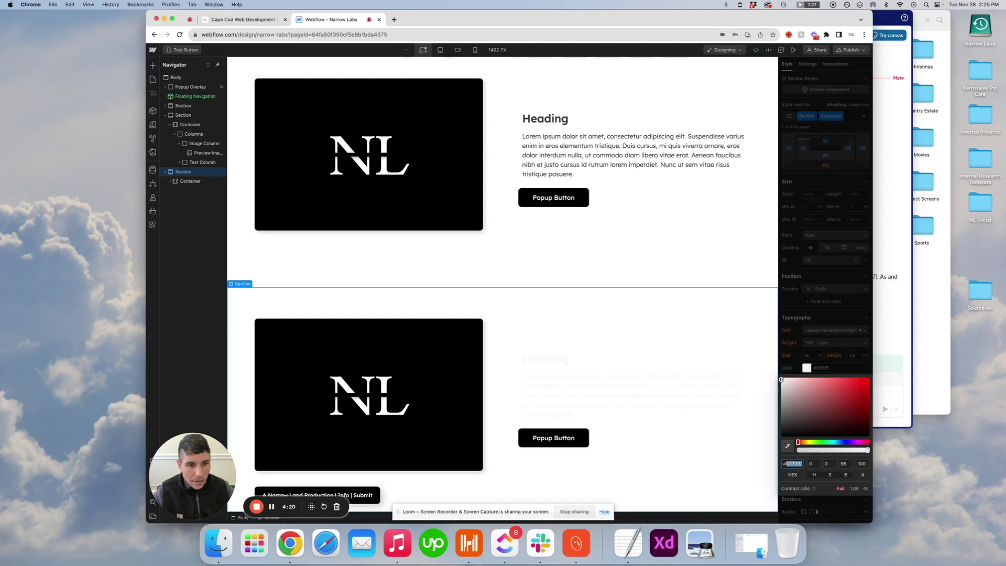
{"action": "key", "text": "Return"}
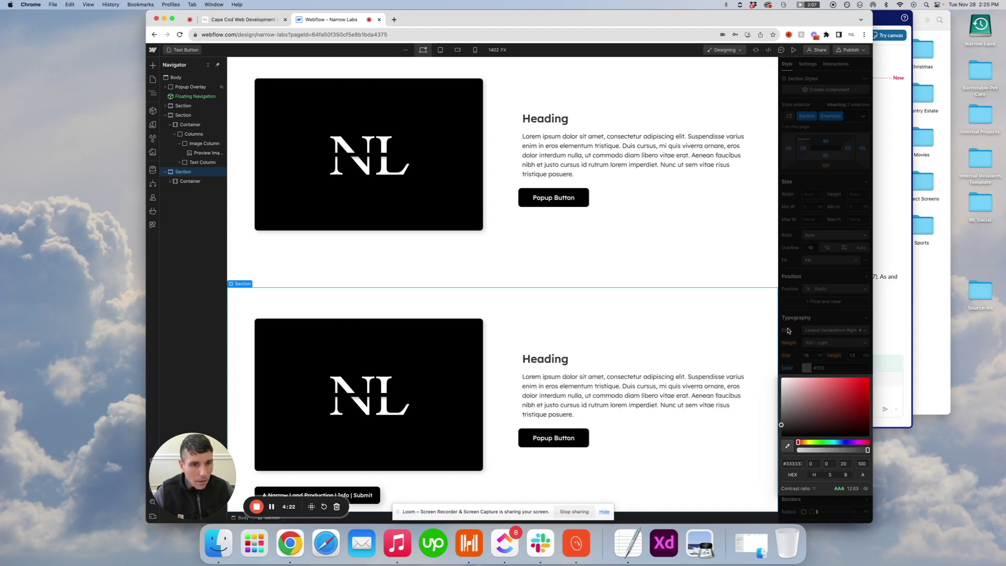
{"action": "left_click", "coordinate": [788, 330]}
{"action": "scroll", "coordinate": [797, 340], "scroll_direction": "down", "scroll_amount": 4}
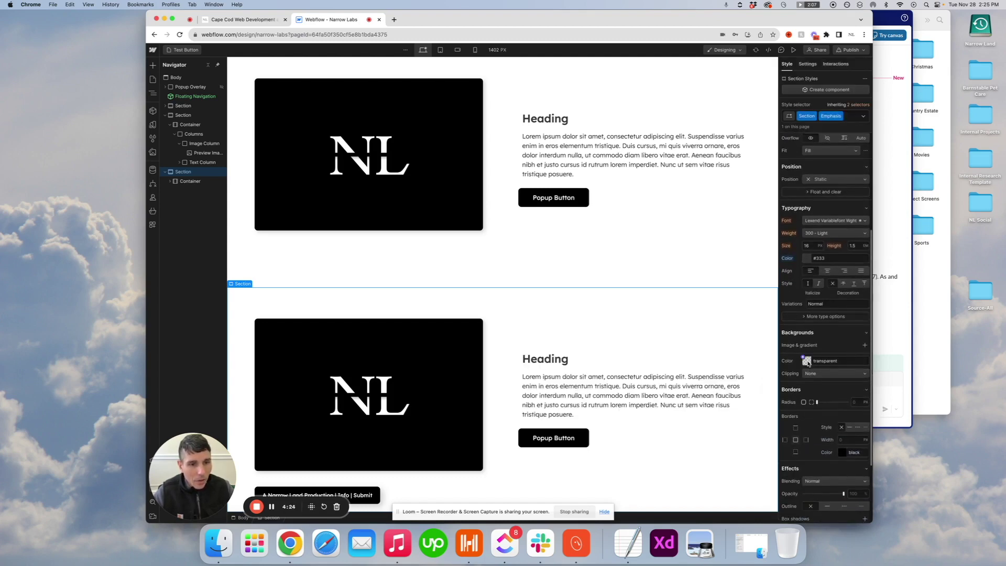
Step: Set the Emphasis section's background colour to hex f6f6f6
{"action": "left_click", "coordinate": [807, 363]}
{"action": "type", "text": "f6f6"}
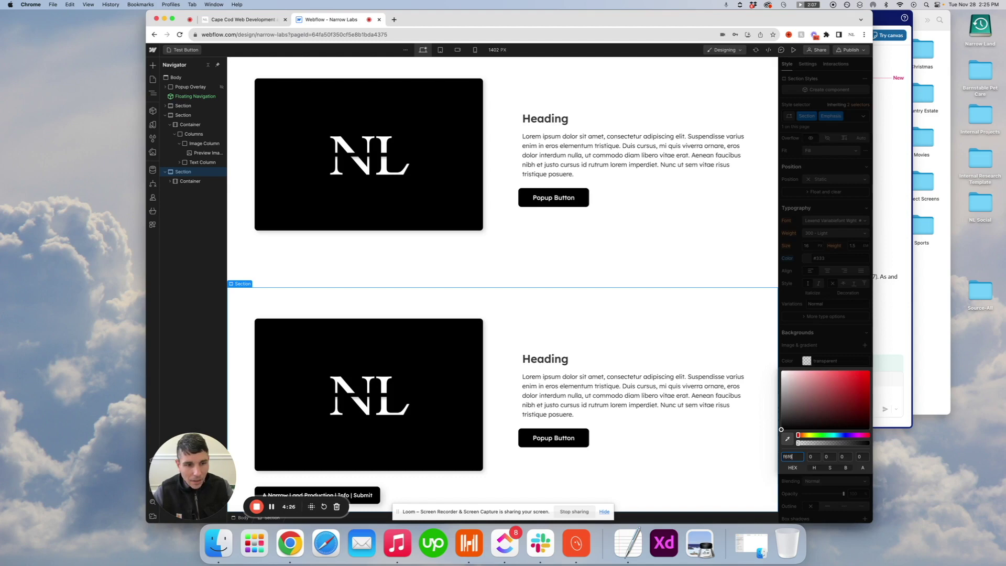
{"action": "type", "text": "f6"}
{"action": "key", "text": "Return"}
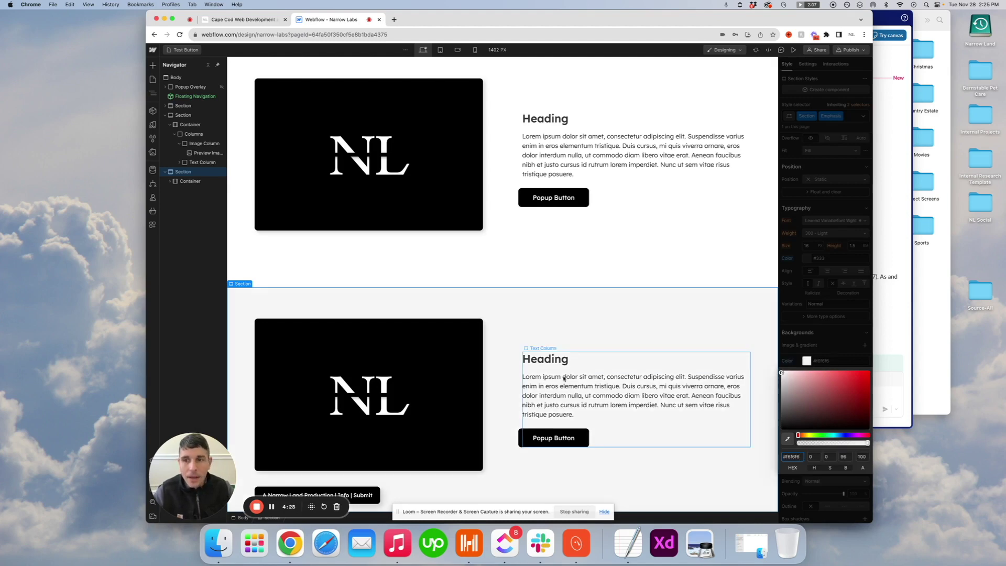
{"action": "left_click", "coordinate": [733, 312]}
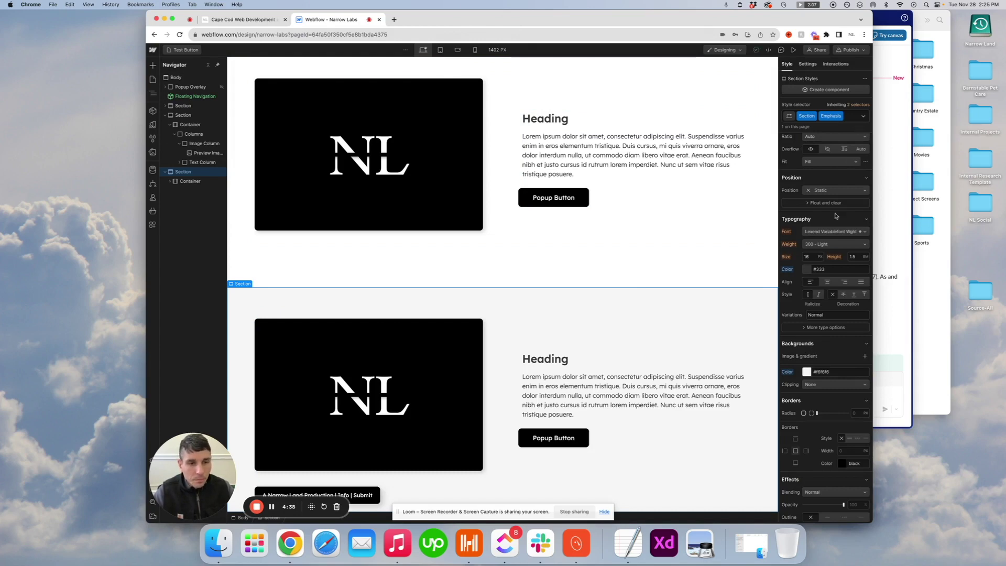
Step: Add a new Dark combo class to the section
{"action": "left_click", "coordinate": [851, 119]}
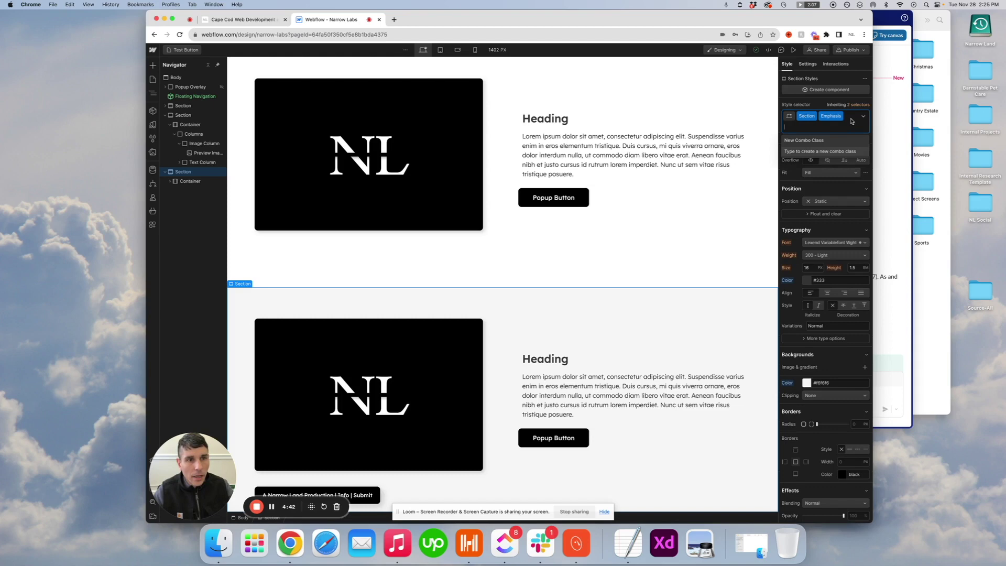
{"action": "type", "text": "Dark"}
{"action": "key", "text": "Return"}
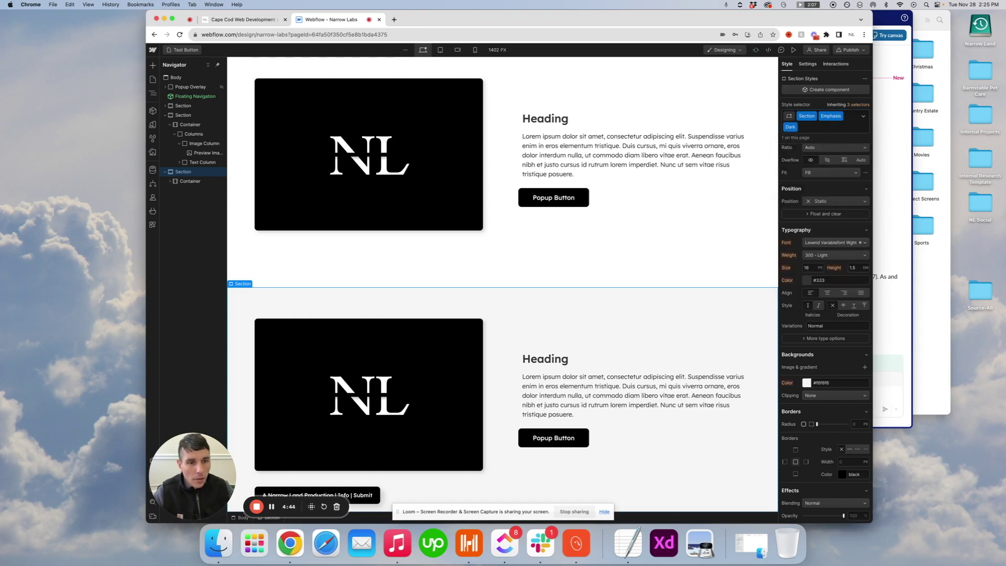
Step: Give the Dark variant a greyish #a19898 background colour
{"action": "left_click", "coordinate": [807, 383]}
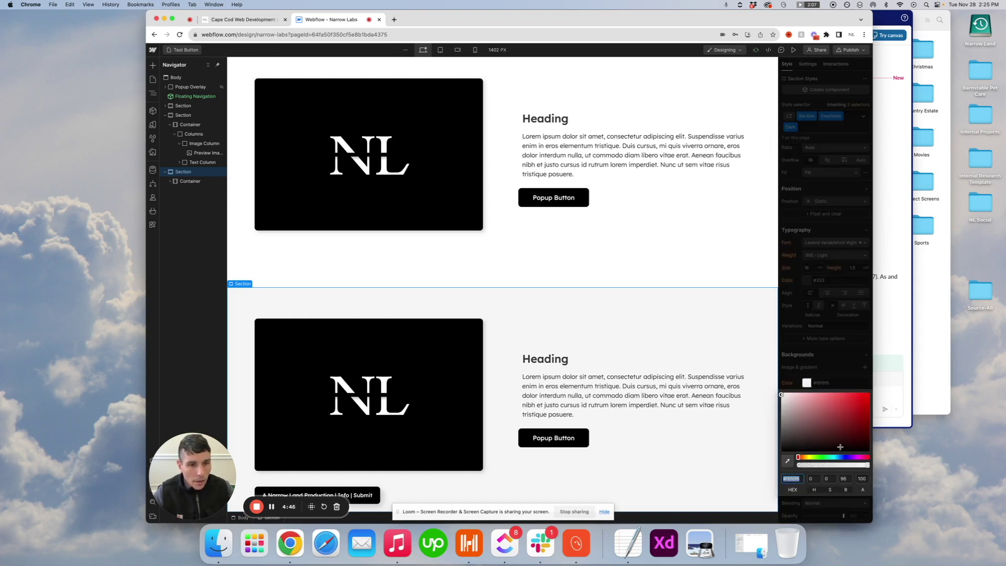
{"action": "left_click", "coordinate": [789, 436]}
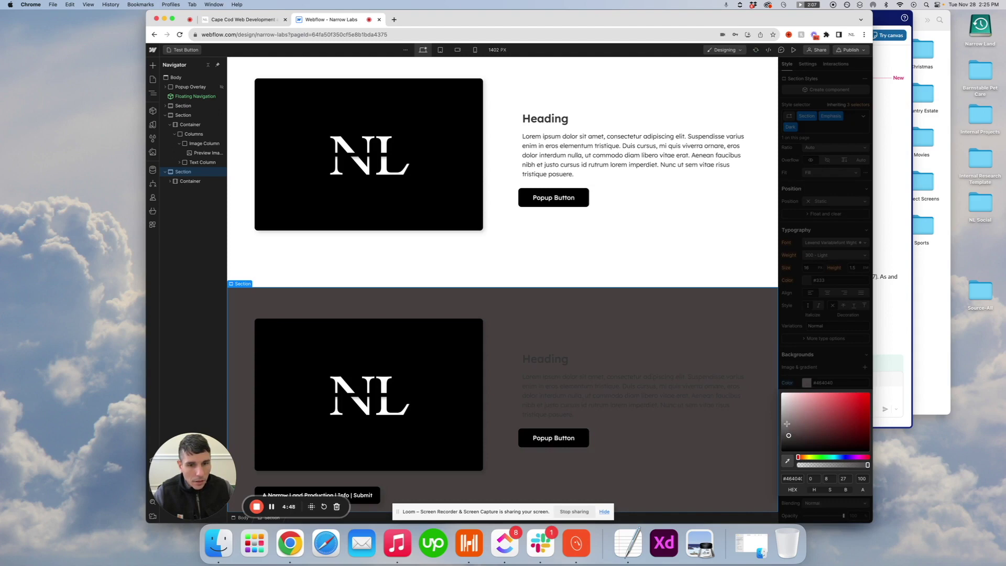
{"action": "left_click", "coordinate": [787, 424]}
{"action": "left_click", "coordinate": [787, 415]}
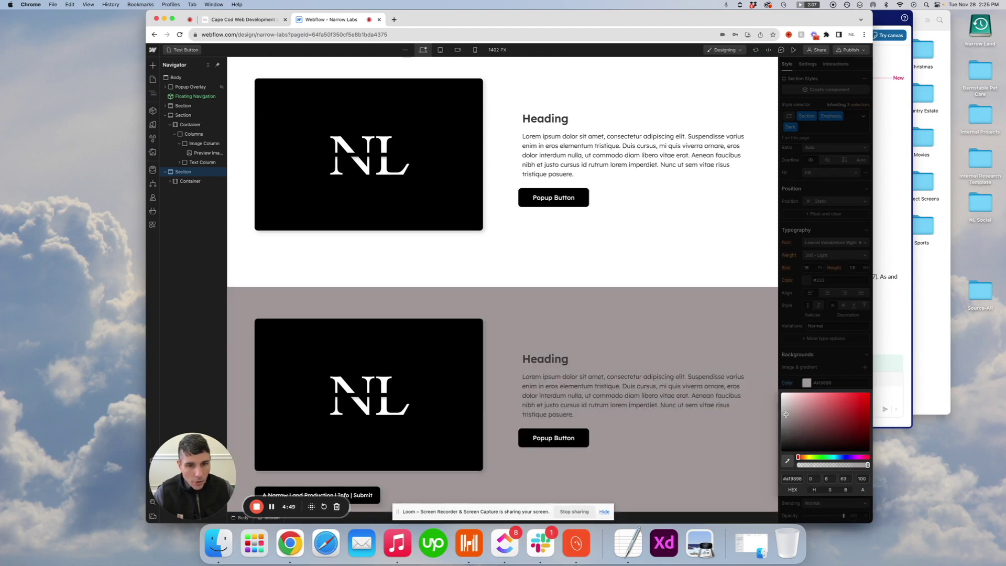
{"action": "left_click", "coordinate": [793, 378]}
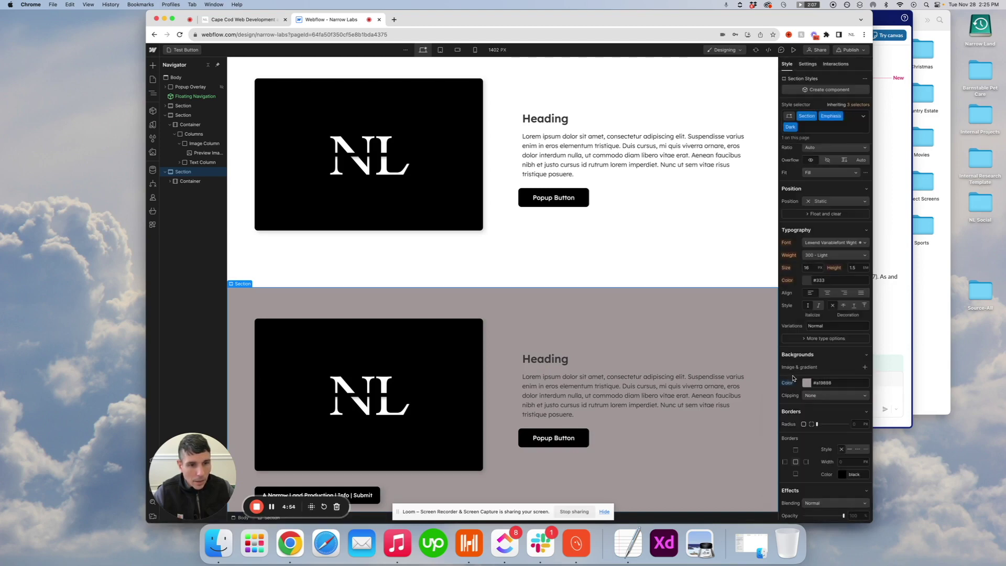
Step: Replace the Dark combo class with a new Blue combo class
{"action": "left_click", "coordinate": [815, 128]}
{"action": "key", "text": "BackSpace"}
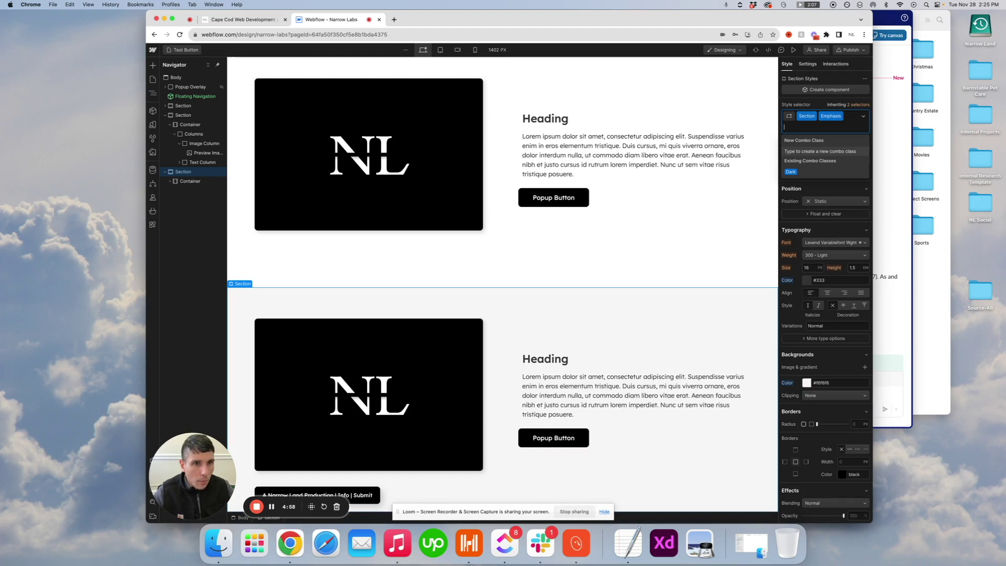
{"action": "type", "text": "Blue"}
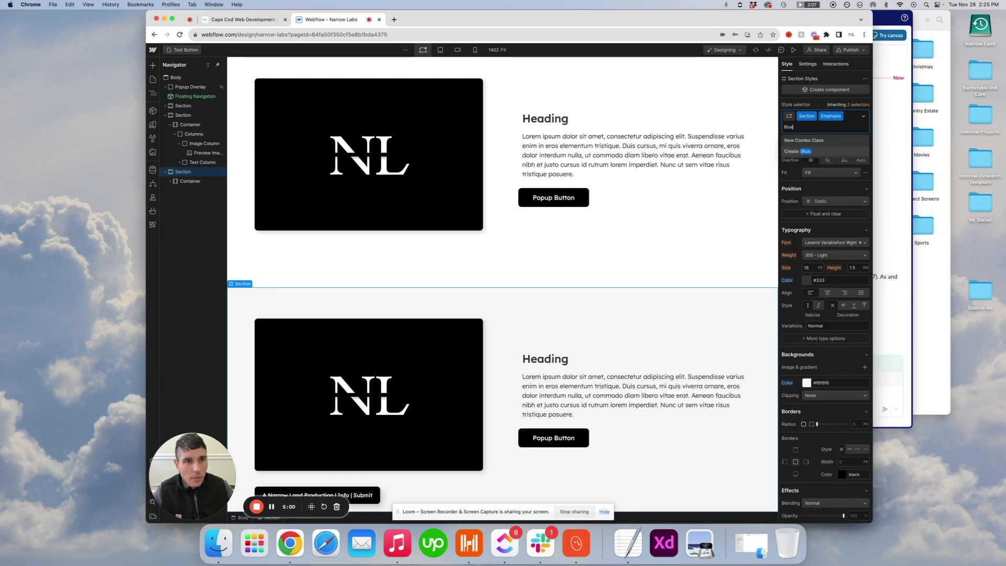
{"action": "key", "text": "Return"}
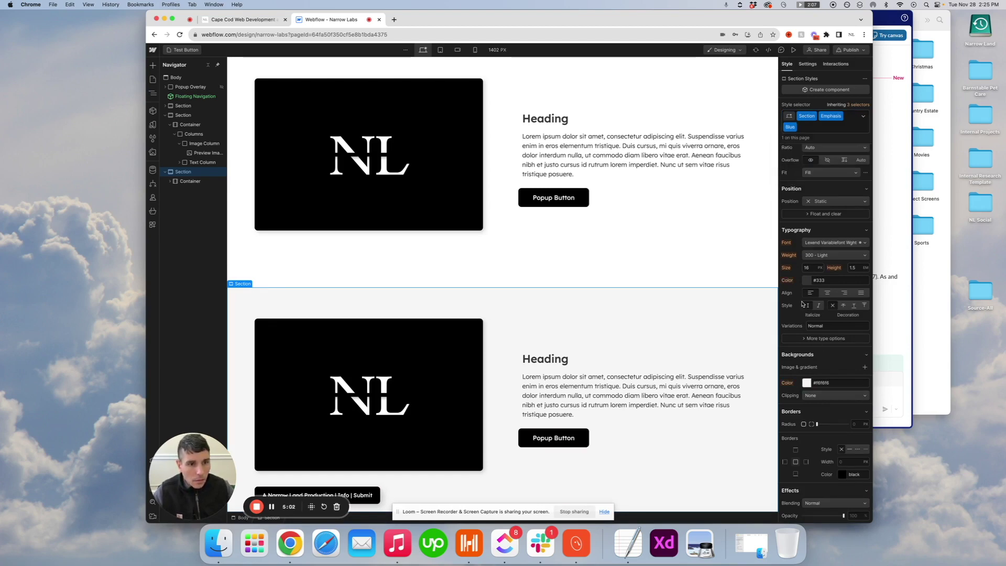
Step: Give the Blue variant a pale blue #e7f7fb background colour
{"action": "left_click", "coordinate": [808, 384]}
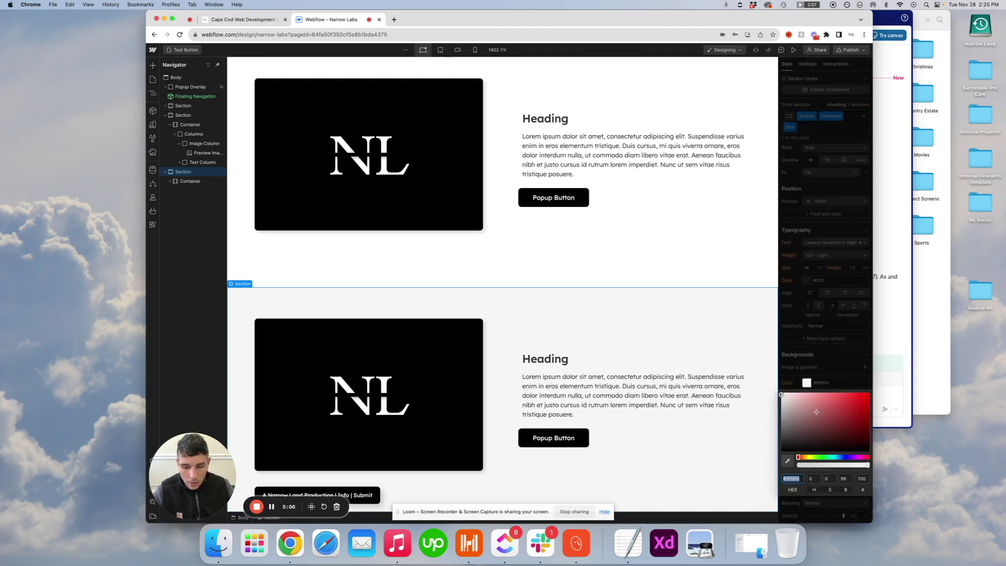
{"action": "type", "text": "e7f7fb"}
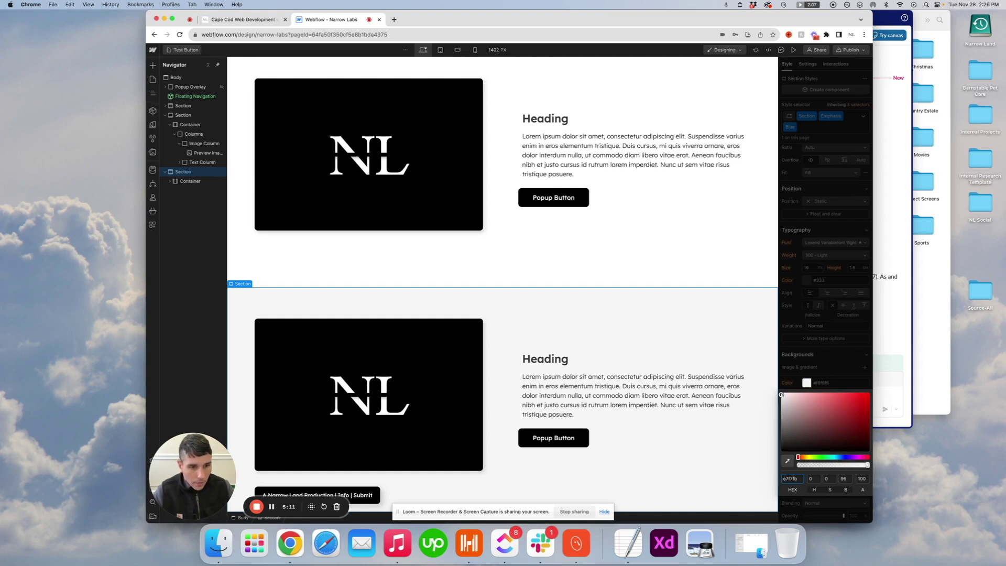
{"action": "key", "text": "Return"}
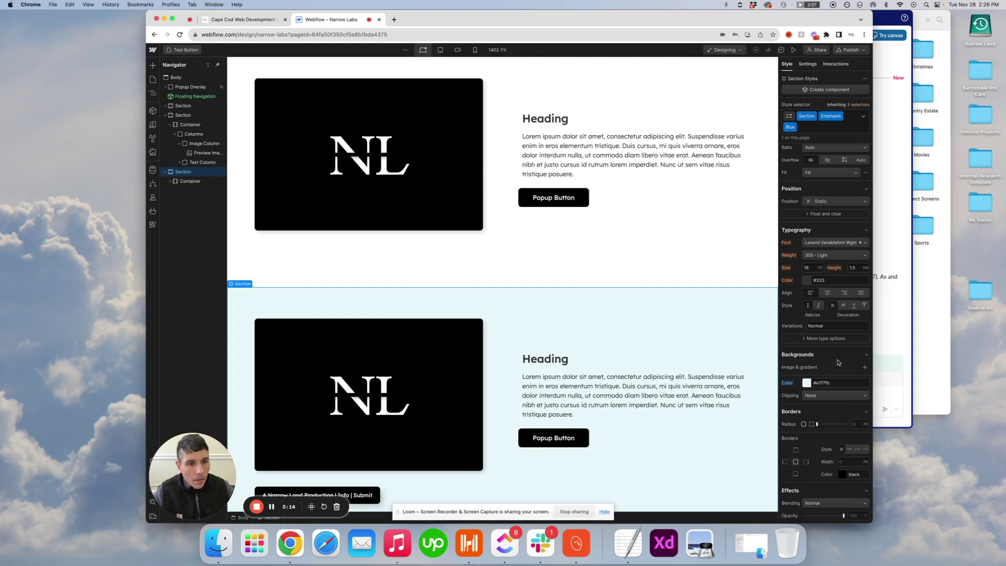
{"action": "left_click", "coordinate": [836, 366]}
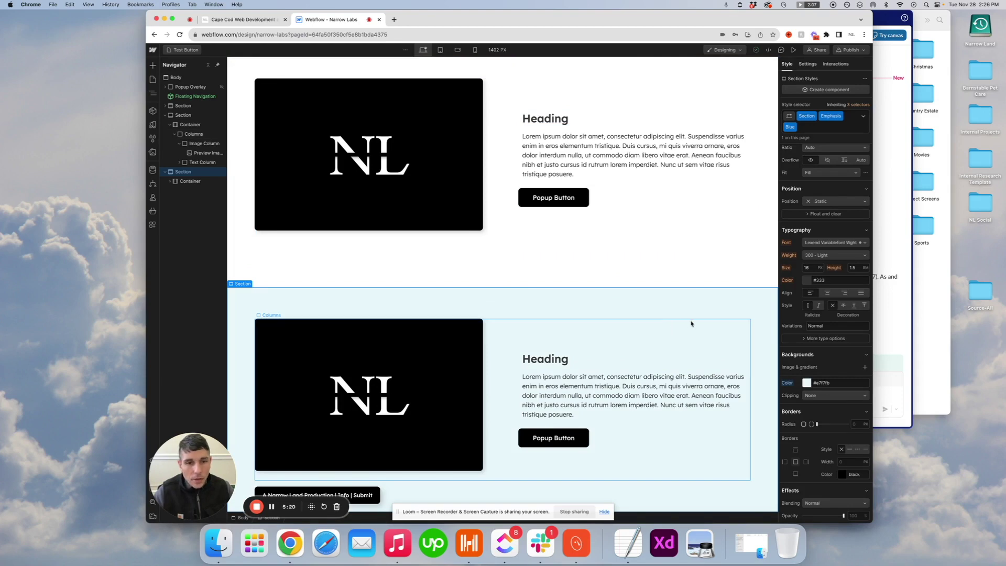
{"action": "scroll", "coordinate": [734, 309], "scroll_direction": "up", "scroll_amount": 1}
{"action": "scroll", "coordinate": [744, 311], "scroll_direction": "down", "scroll_amount": 1}
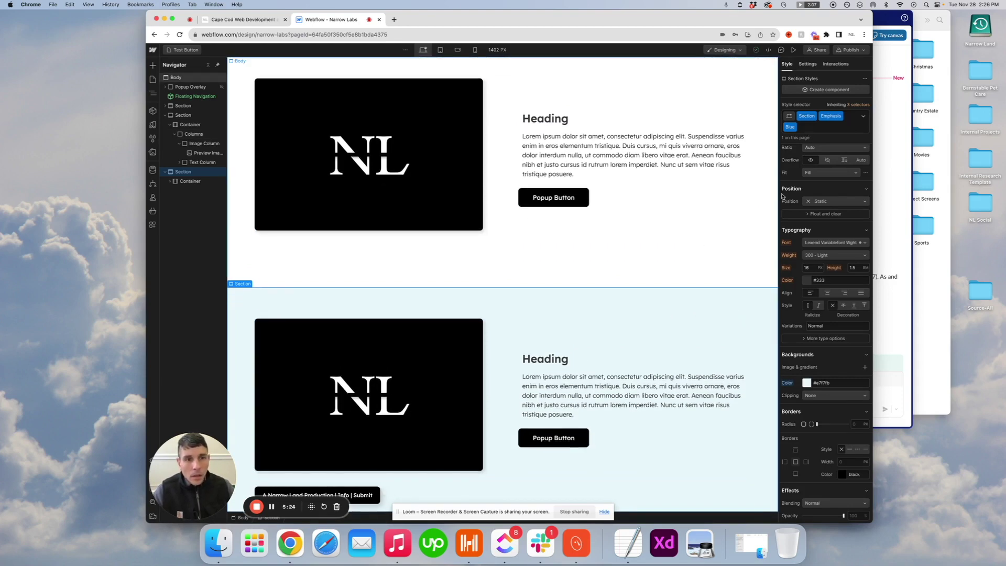
Step: Replace the Blue combo class with a new No Pad combo class
{"action": "left_click", "coordinate": [808, 131]}
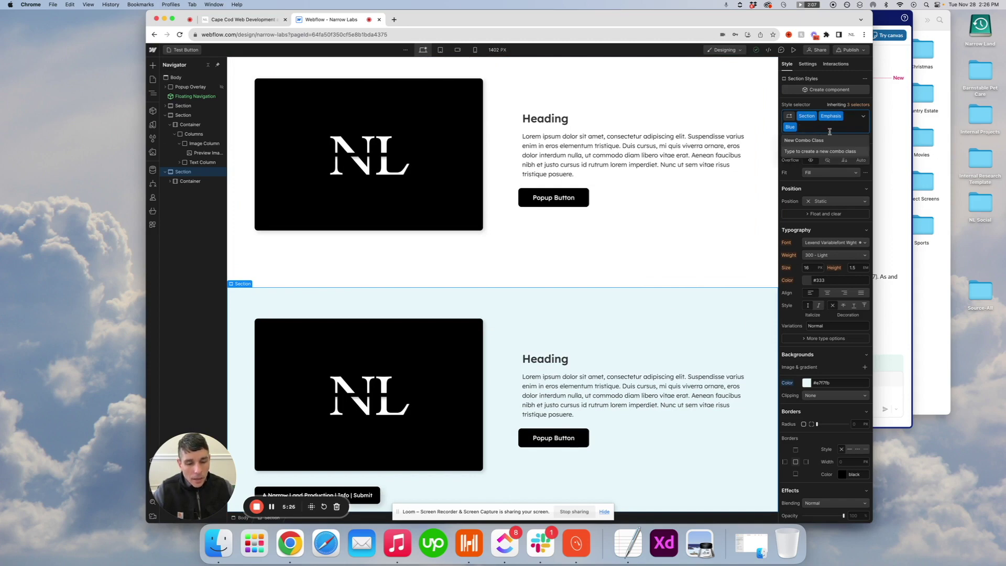
{"action": "key", "text": "BackSpace"}
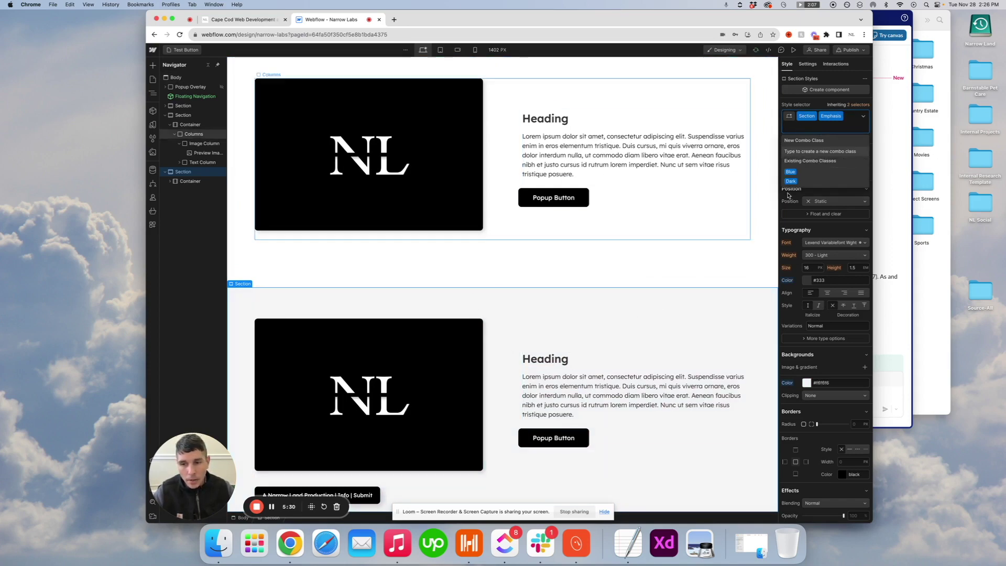
{"action": "type", "text": "No Pad"}
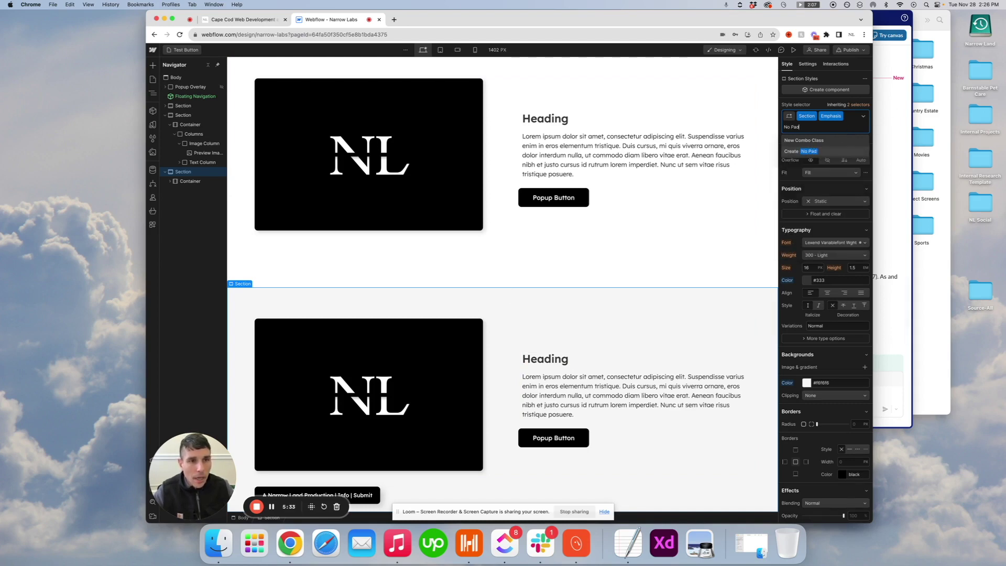
{"action": "key", "text": "Return"}
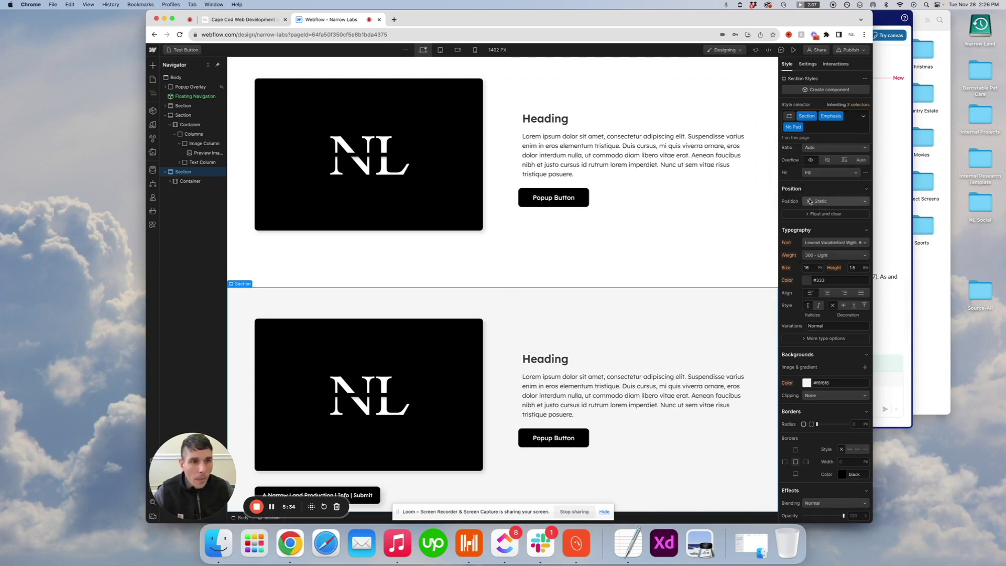
Step: Set the No Pad variant's bottom padding to 0
{"action": "scroll", "coordinate": [835, 283], "scroll_direction": "up", "scroll_amount": 5}
{"action": "scroll", "coordinate": [838, 310], "scroll_direction": "up", "scroll_amount": 2}
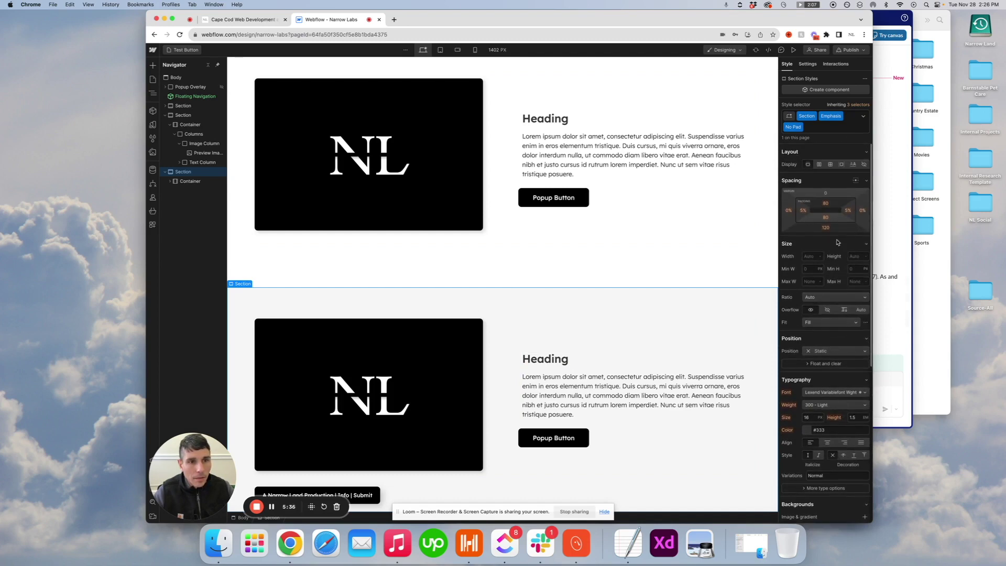
{"action": "left_click", "coordinate": [827, 231]}
{"action": "left_click", "coordinate": [814, 254]}
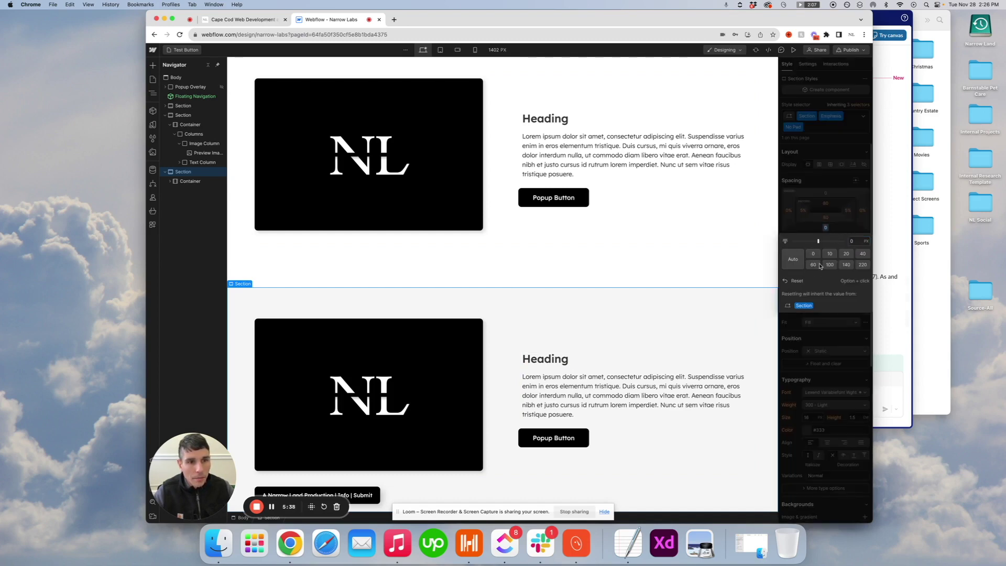
{"action": "left_click", "coordinate": [752, 271]}
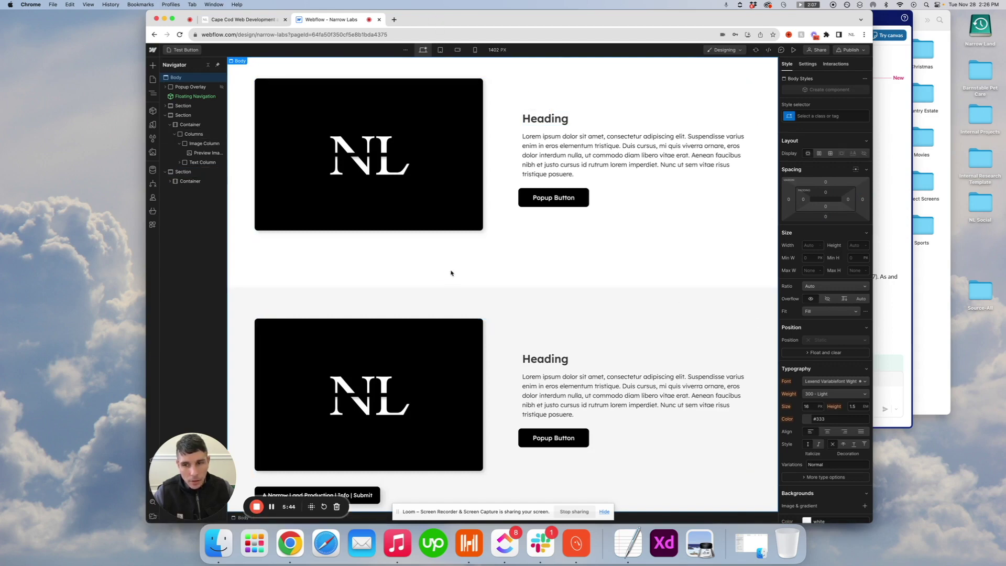
Step: Reselect the lower section via the Columns block to bring up its Section Styles
{"action": "scroll", "coordinate": [656, 339], "scroll_direction": "up", "scroll_amount": 2}
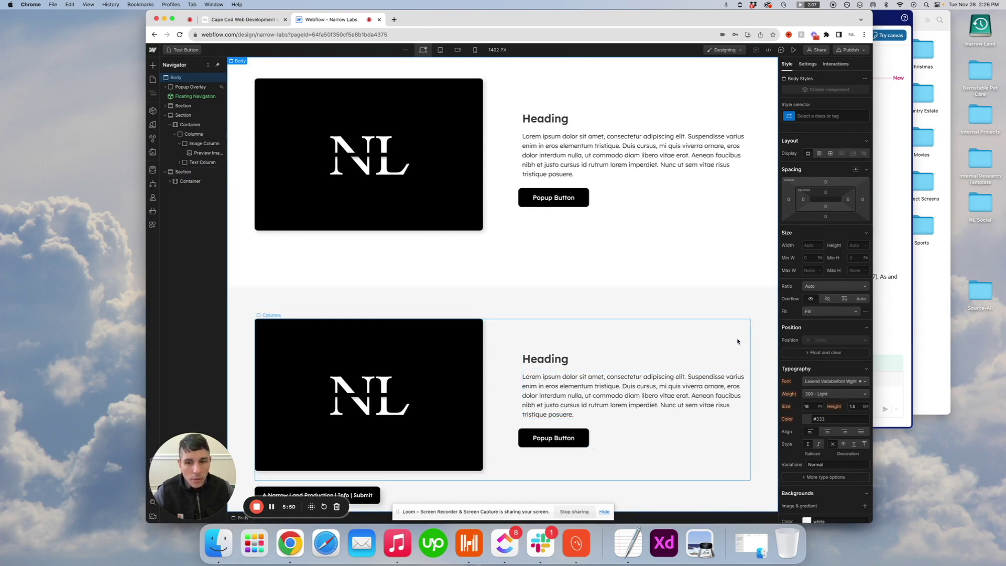
{"action": "scroll", "coordinate": [722, 334], "scroll_direction": "up", "scroll_amount": 2}
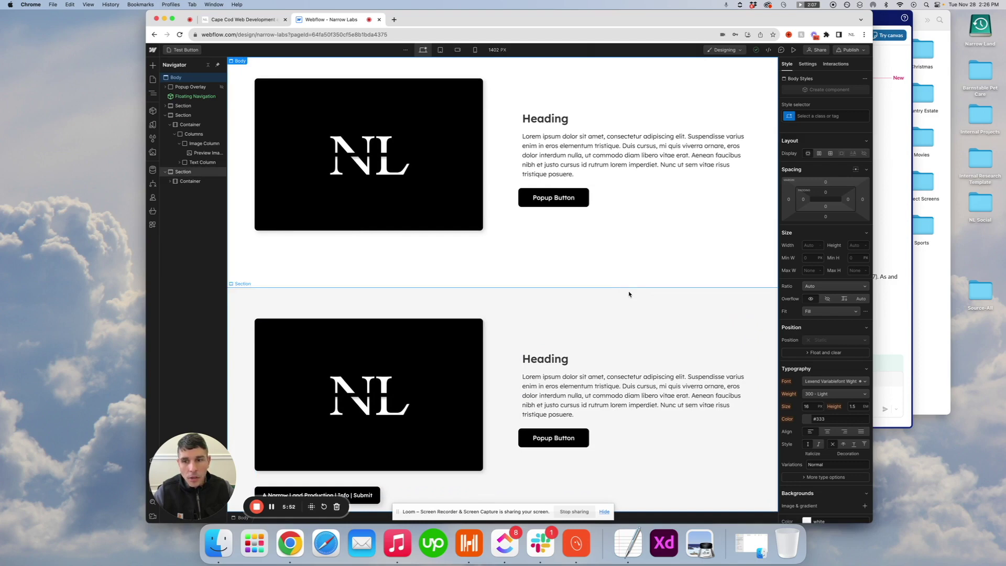
{"action": "left_click", "coordinate": [516, 221]}
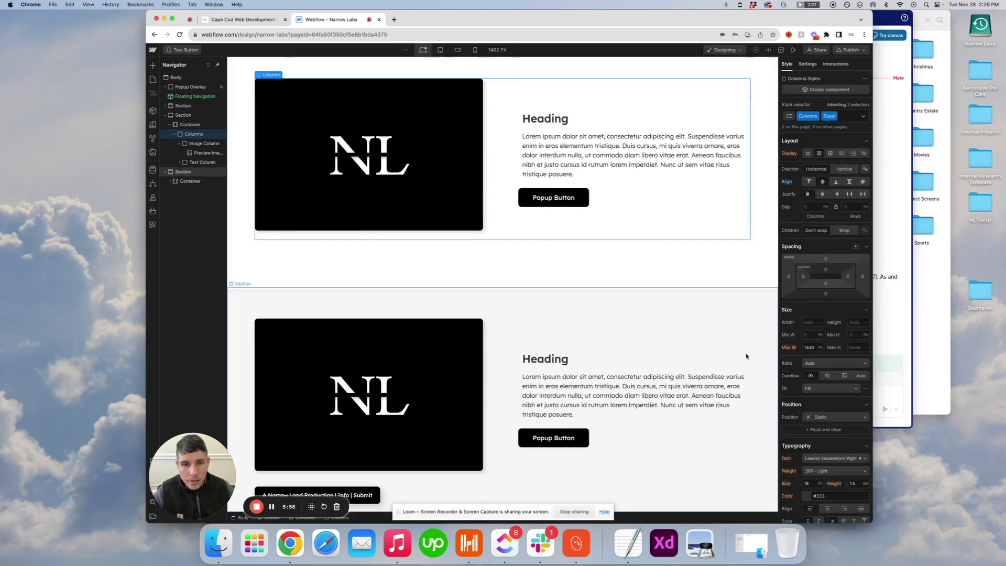
{"action": "left_click", "coordinate": [731, 301]}
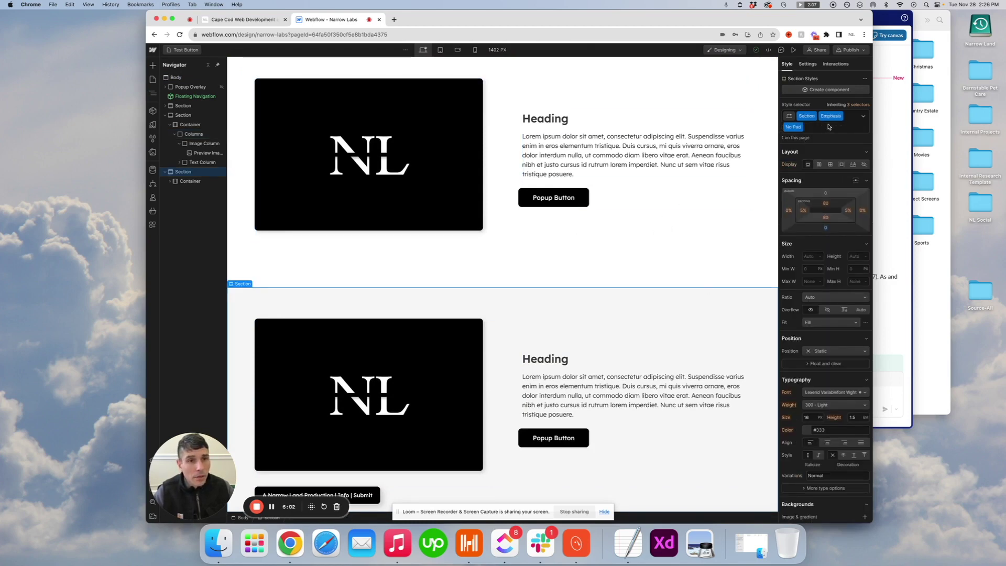
{"action": "left_click", "coordinate": [815, 134]}
Step: Give the lower section Emphasis, Dark and a new No Pad combo class
{"action": "key", "text": "BackSpace"}
{"action": "key", "text": "BackSpace"}
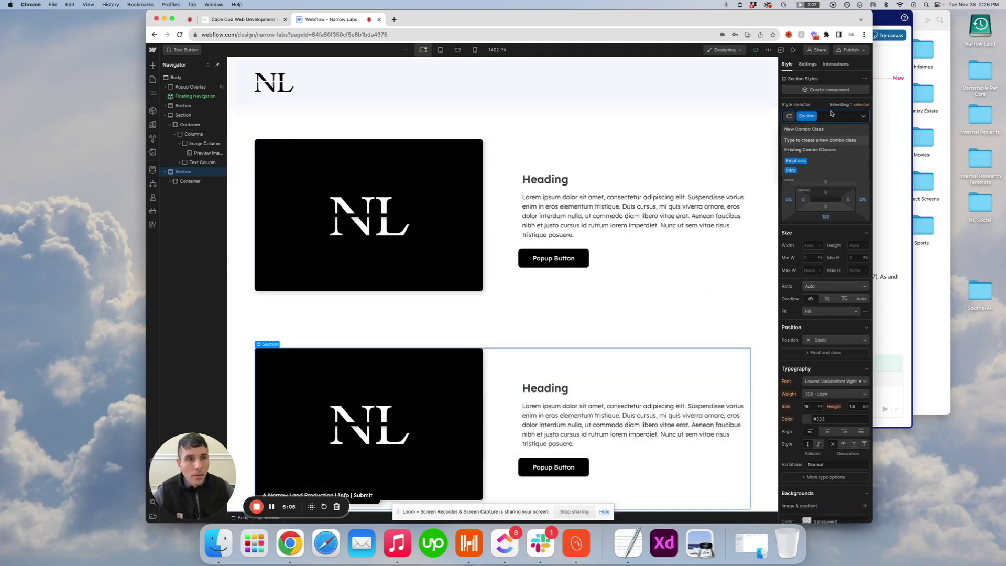
{"action": "left_click", "coordinate": [796, 160]}
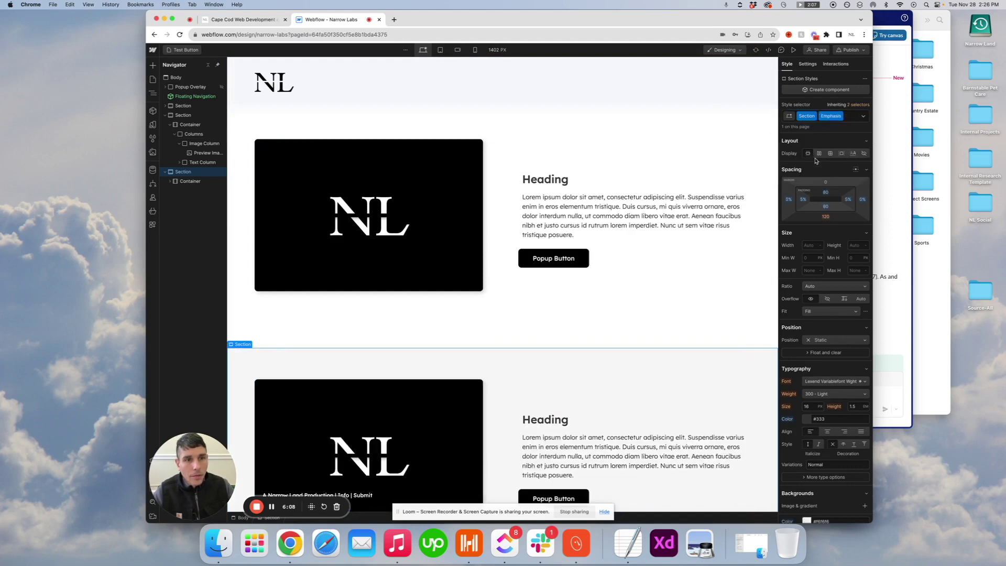
{"action": "left_click", "coordinate": [852, 119]}
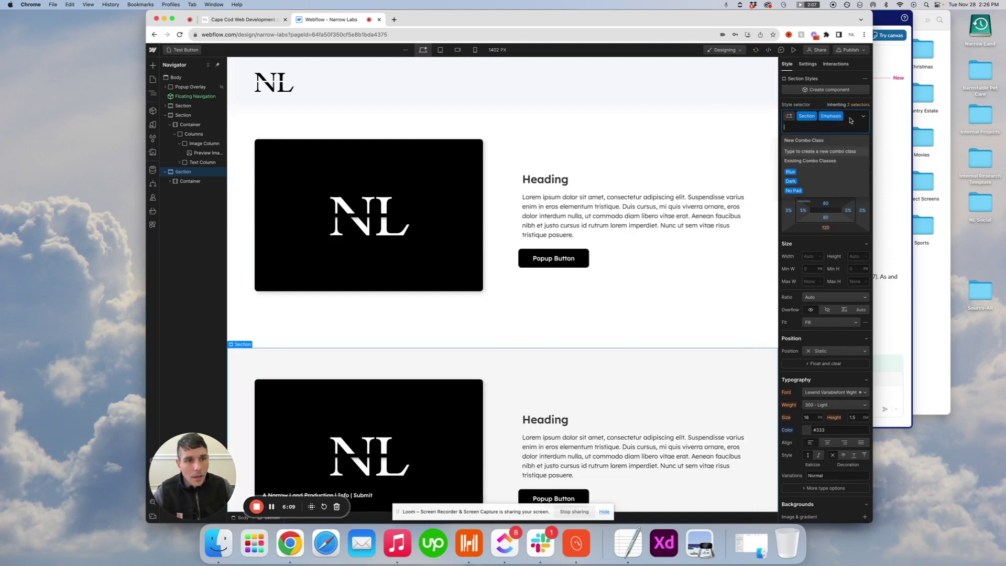
{"action": "left_click", "coordinate": [802, 182]}
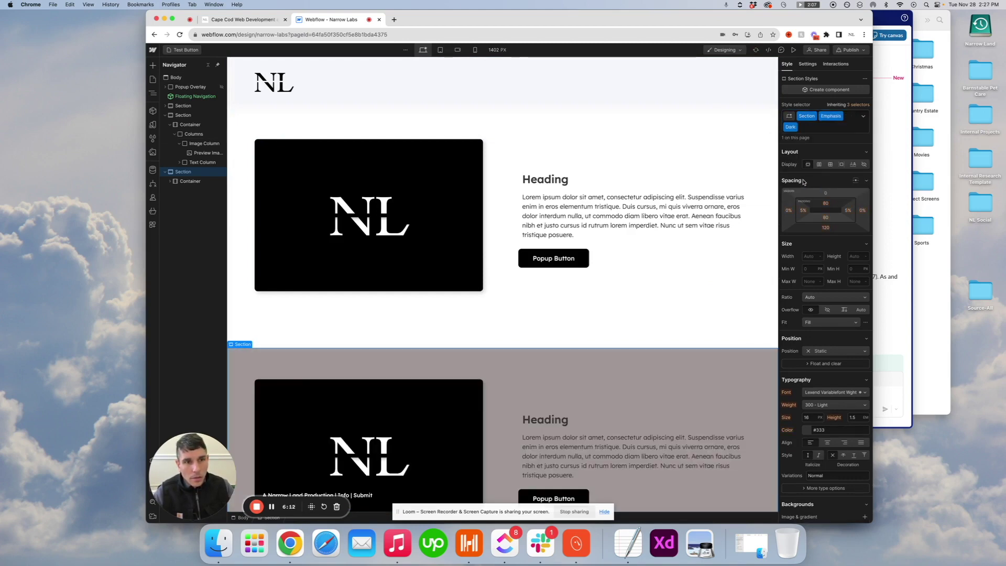
{"action": "left_click", "coordinate": [808, 128]}
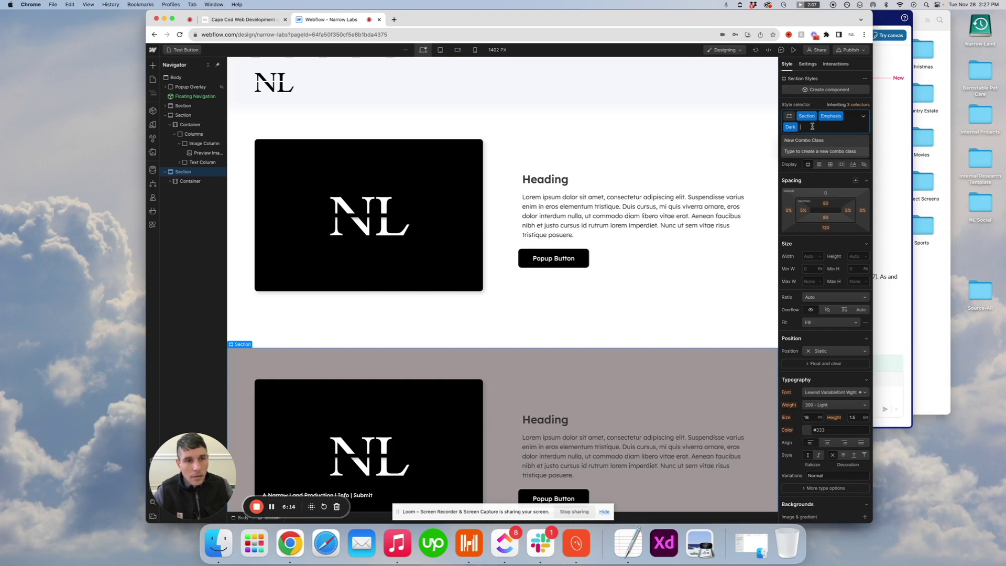
{"action": "type", "text": "No Pad"}
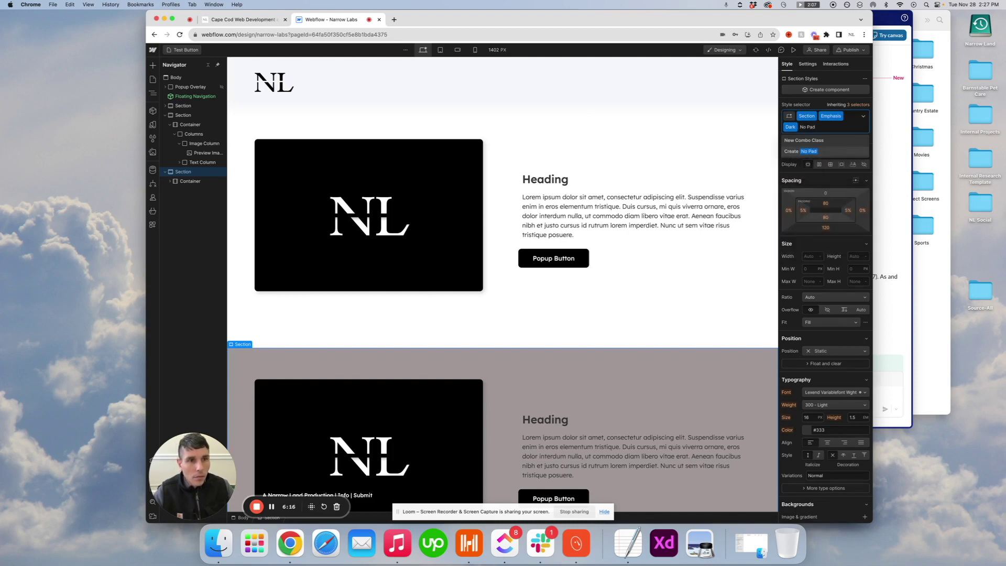
{"action": "left_click", "coordinate": [806, 151]}
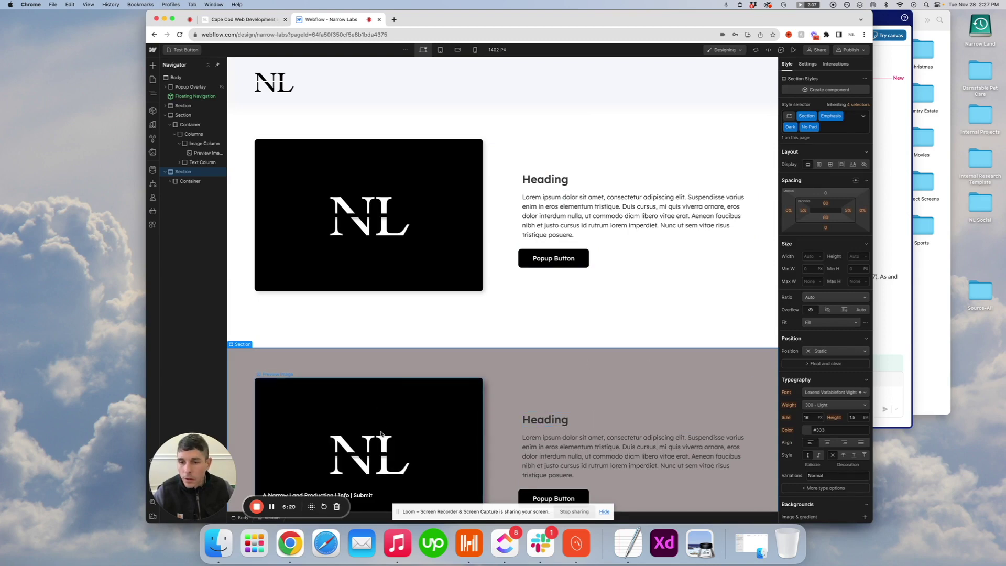
Step: Replace Dark and No Pad with the existing Blue combo class for a pale blue background
{"action": "scroll", "coordinate": [652, 348], "scroll_direction": "down", "scroll_amount": 2}
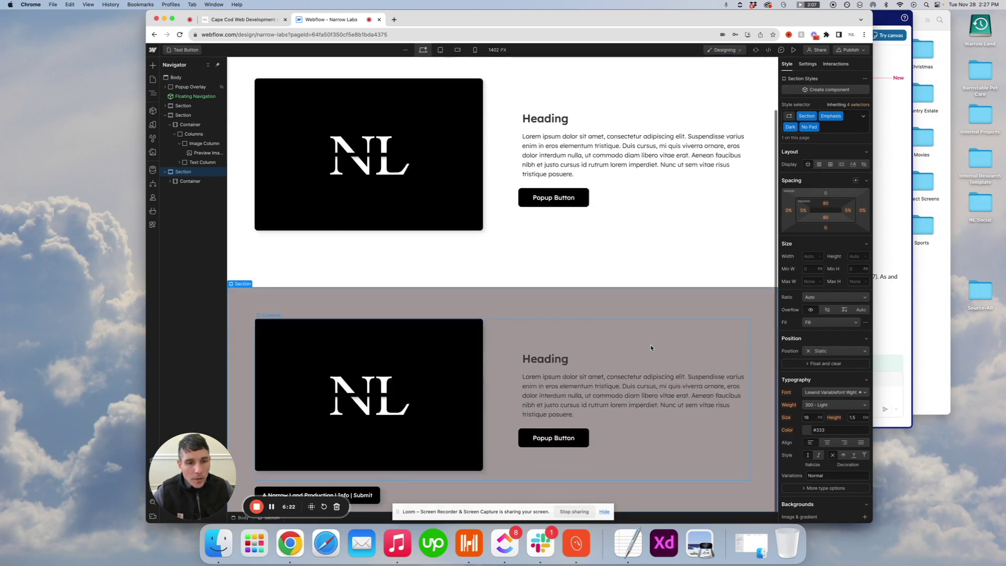
{"action": "left_click", "coordinate": [830, 131]}
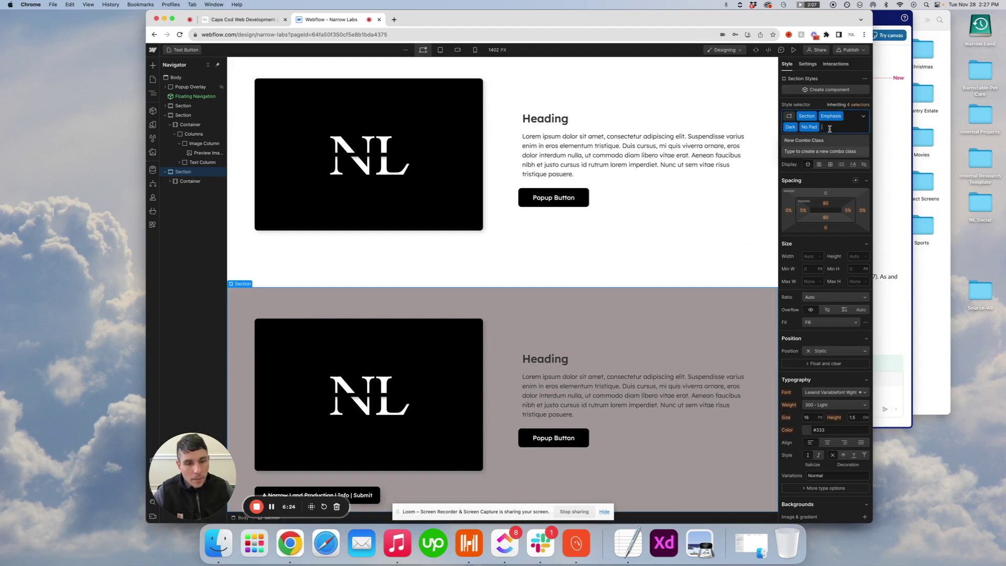
{"action": "key", "text": "BackSpace"}
{"action": "key", "text": "BackSpace"}
{"action": "type", "text": "blue"}
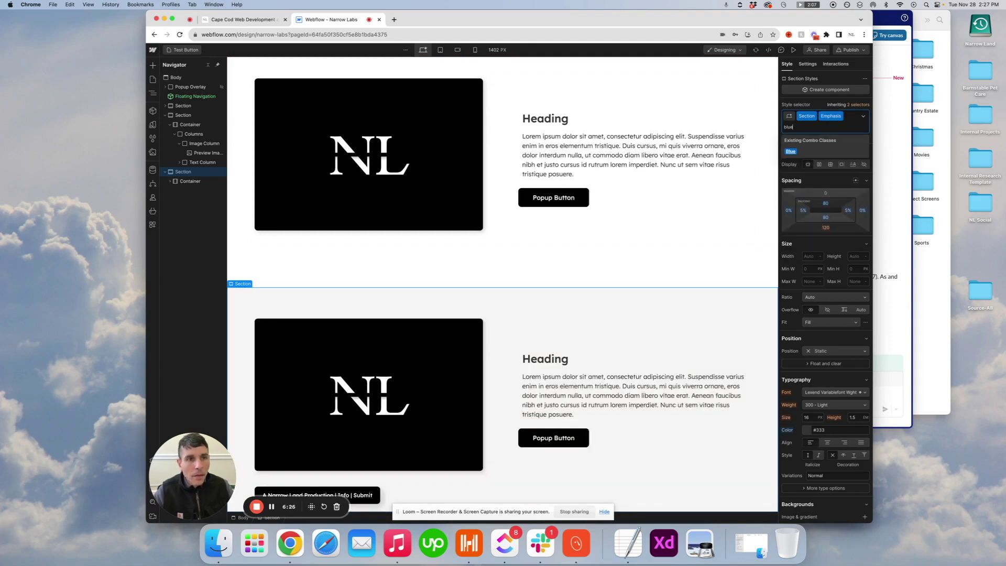
{"action": "left_click", "coordinate": [816, 152]}
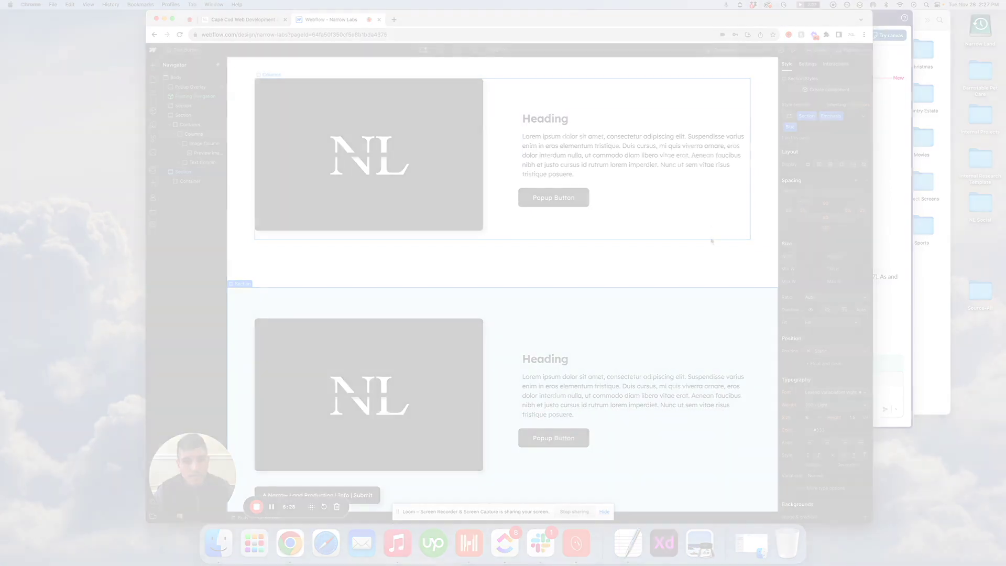